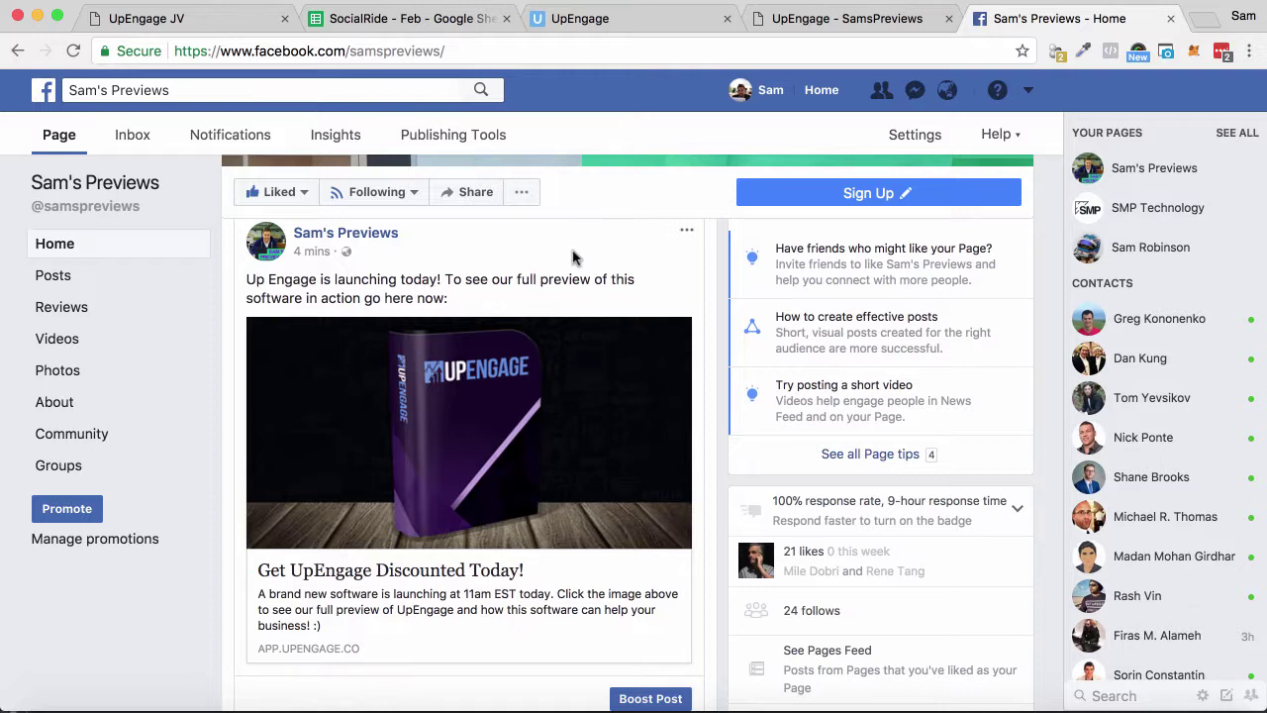
# Scroll through the sales page, then close its tab
pyautogui.scroll(-2, 574, 260)
pyautogui.scroll(2, 574, 259)
pyautogui.scroll(1, 575, 259)
pyautogui.scroll(-2, 574, 260)
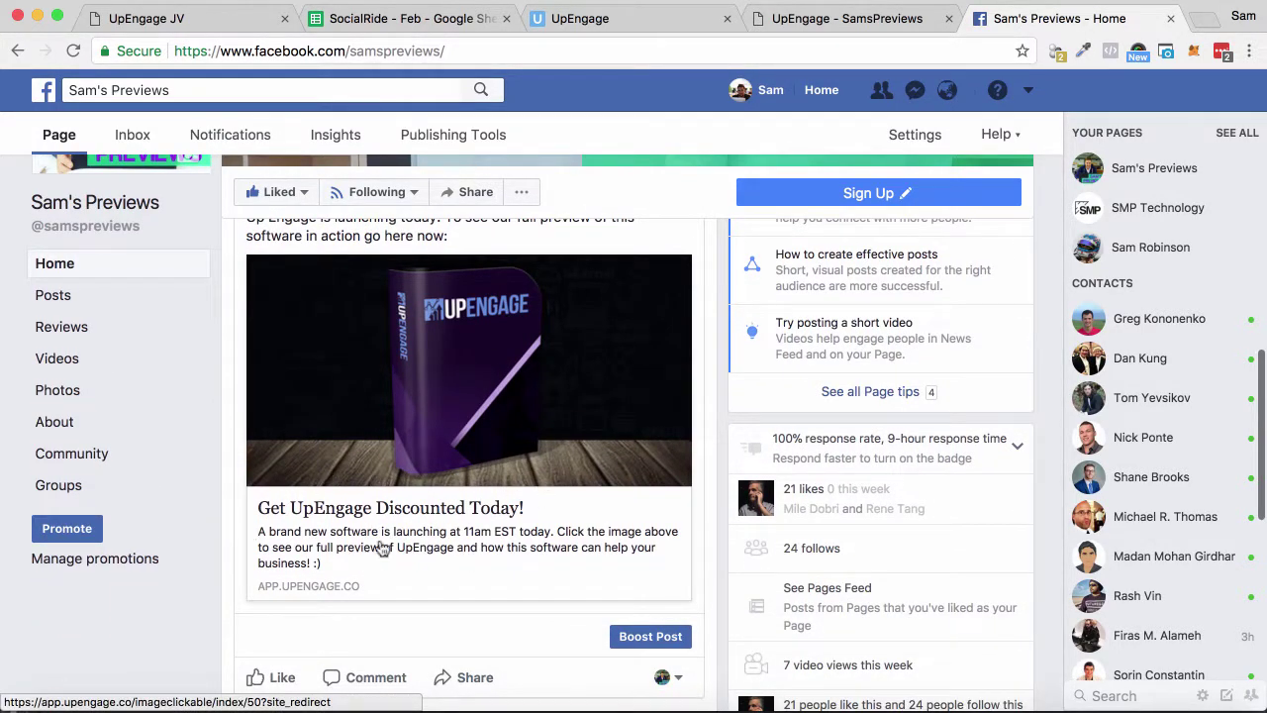
pyautogui.scroll(3, 387, 529)
pyautogui.scroll(1, 406, 421)
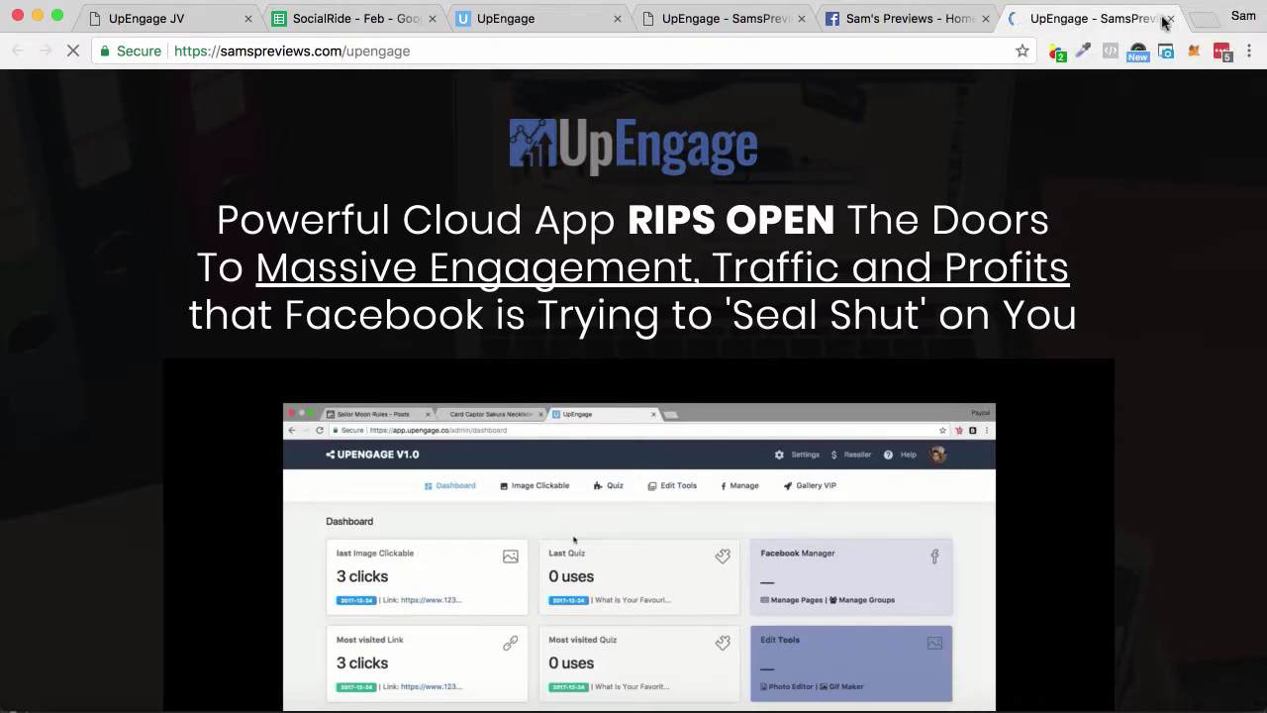
pyautogui.click(1170, 19)
pyautogui.scroll(-3, 567, 388)
pyautogui.scroll(3, 567, 388)
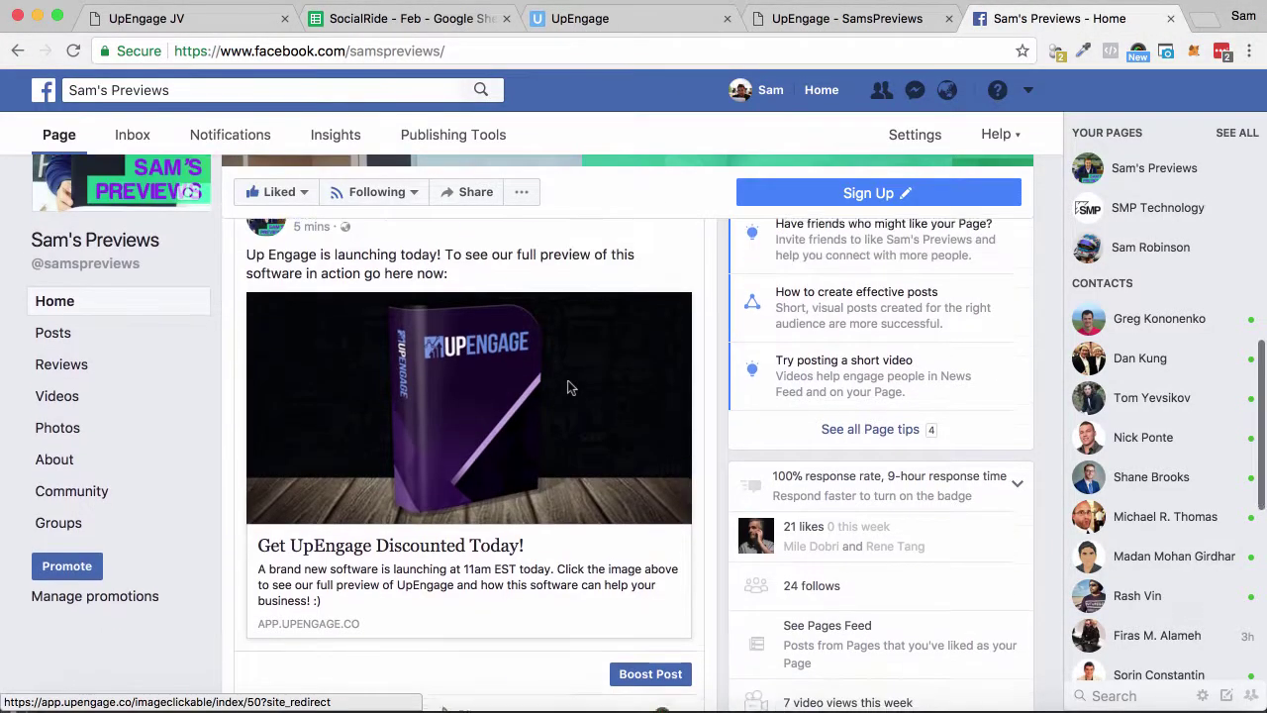
pyautogui.scroll(-3, 567, 388)
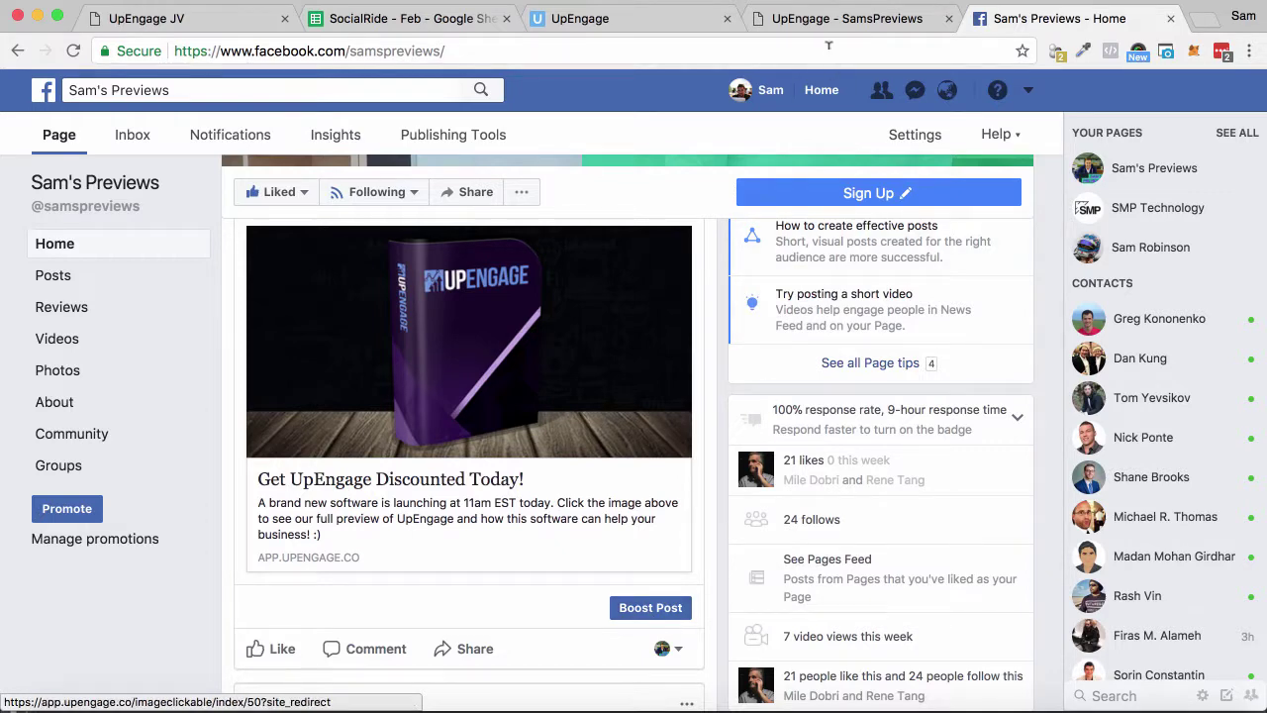
# Start a new clickable image and review its Twitter Card and Facebook settings
pyautogui.click(538, 27)
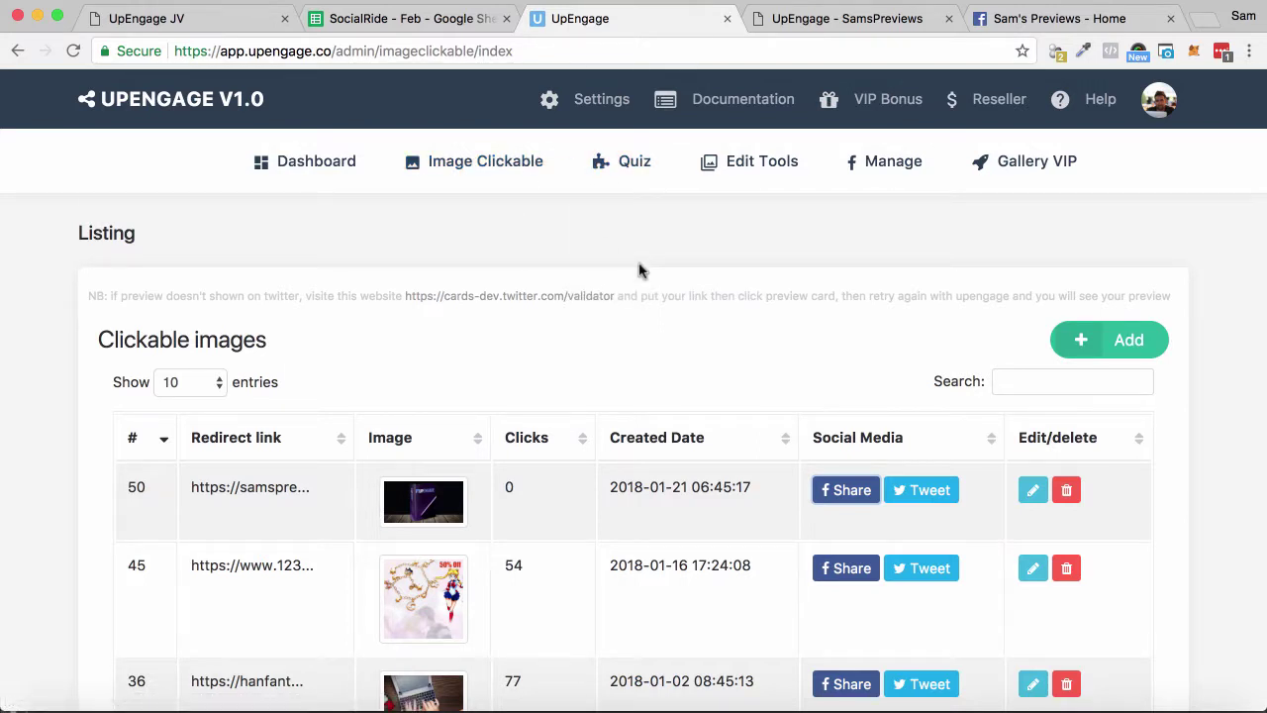
pyautogui.click(1134, 343)
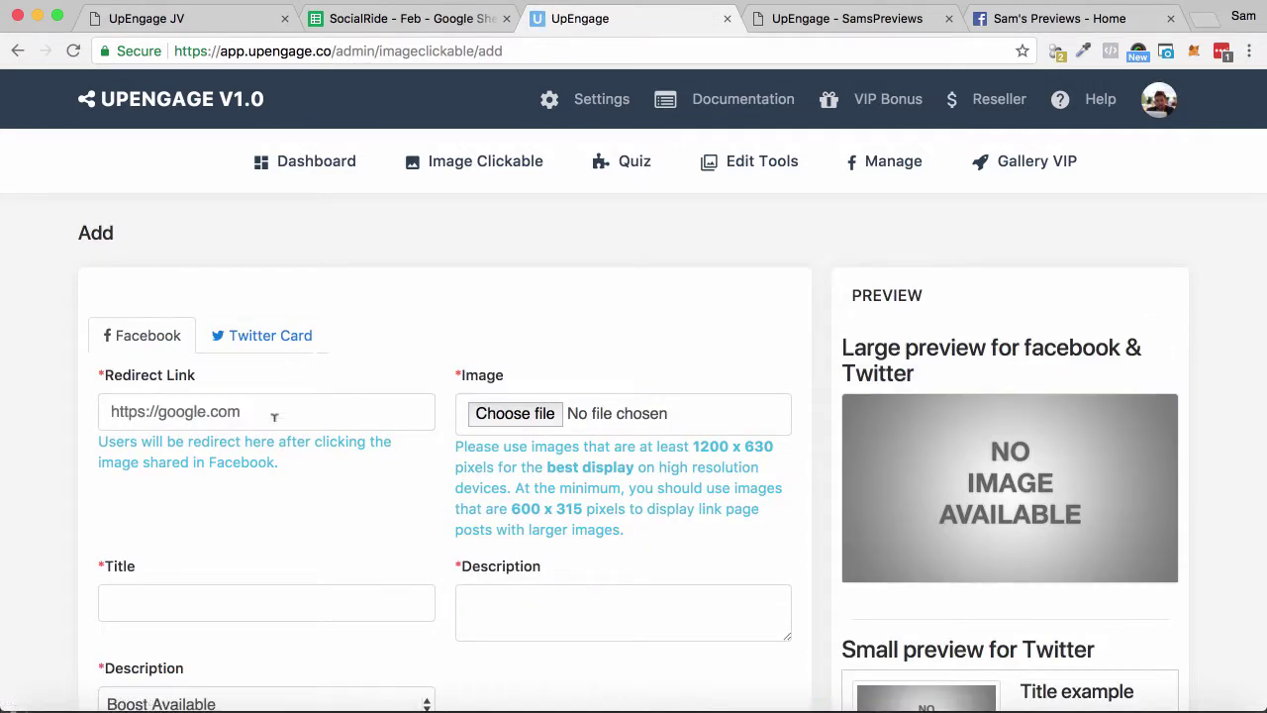
pyautogui.click(233, 335)
pyautogui.click(172, 338)
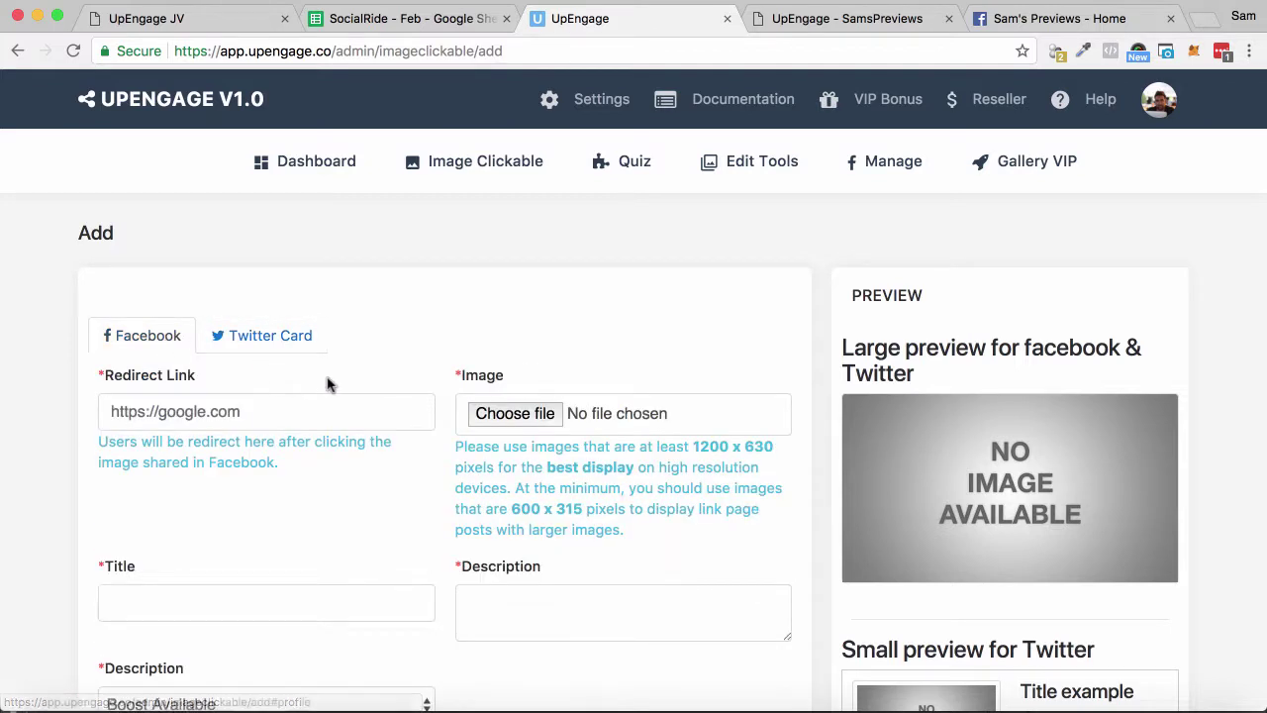
pyautogui.click(283, 335)
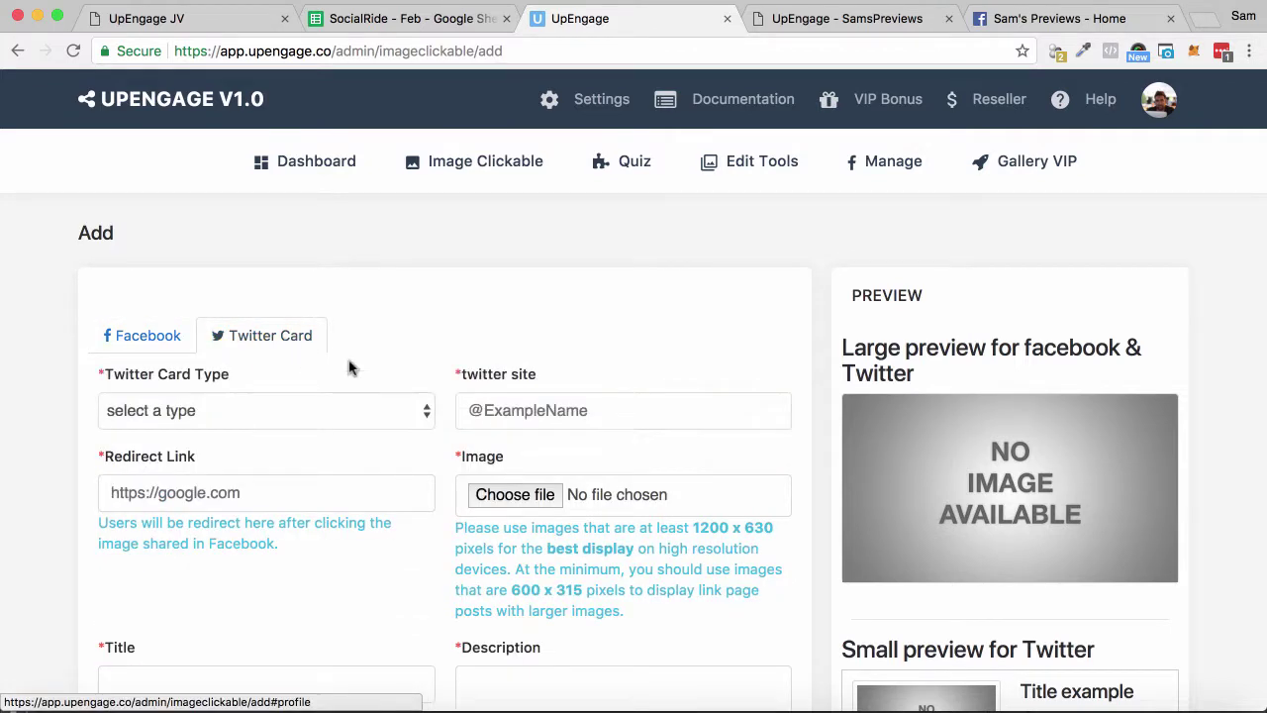
pyautogui.scroll(-5, 402, 461)
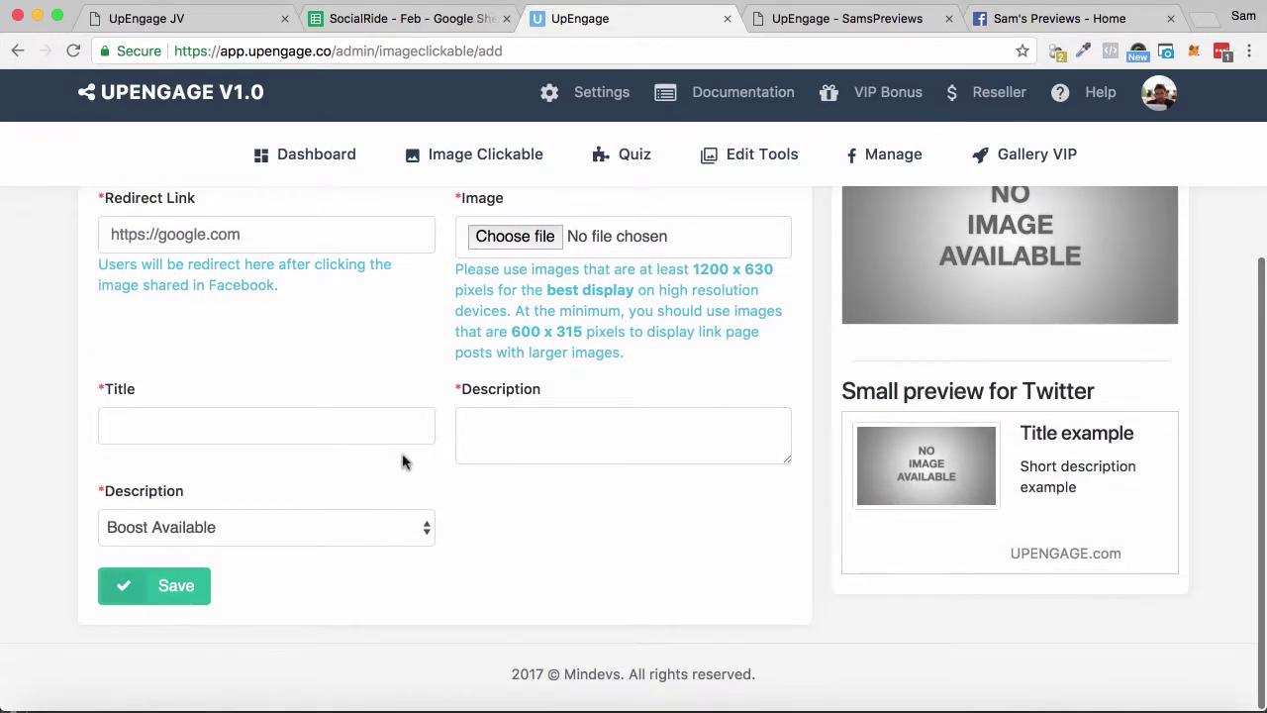
pyautogui.scroll(5, 402, 460)
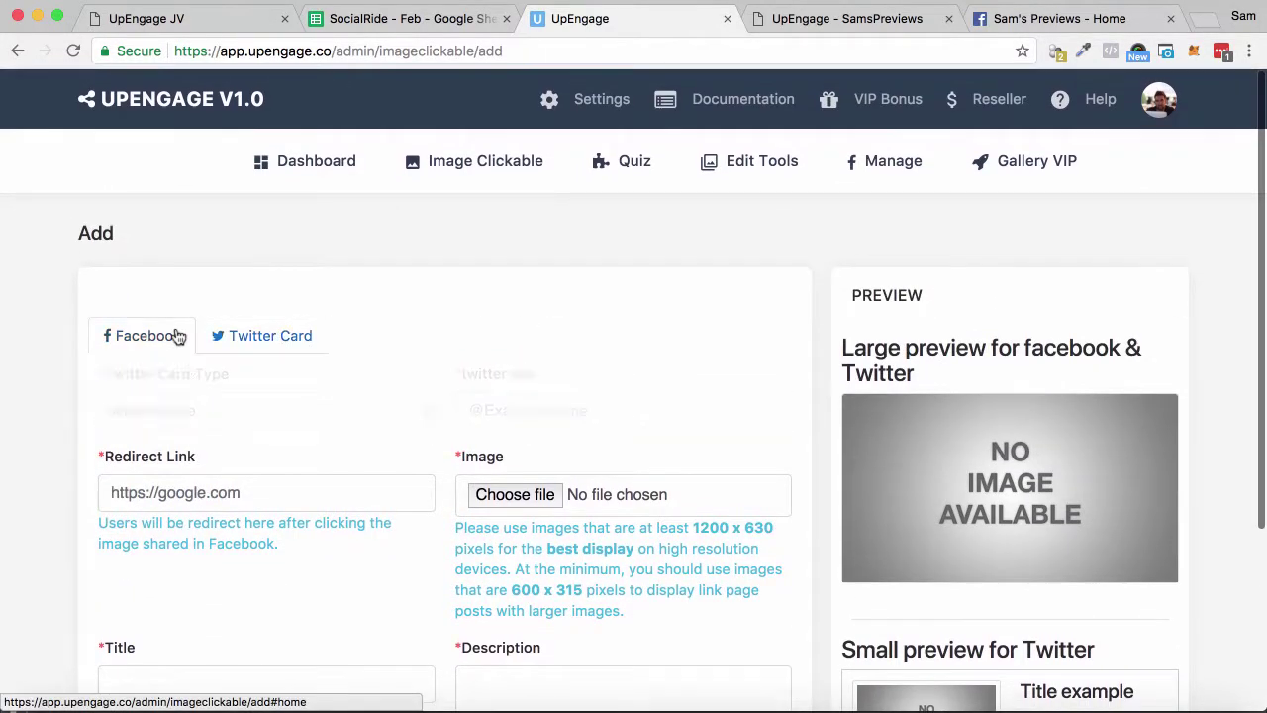
pyautogui.click(176, 337)
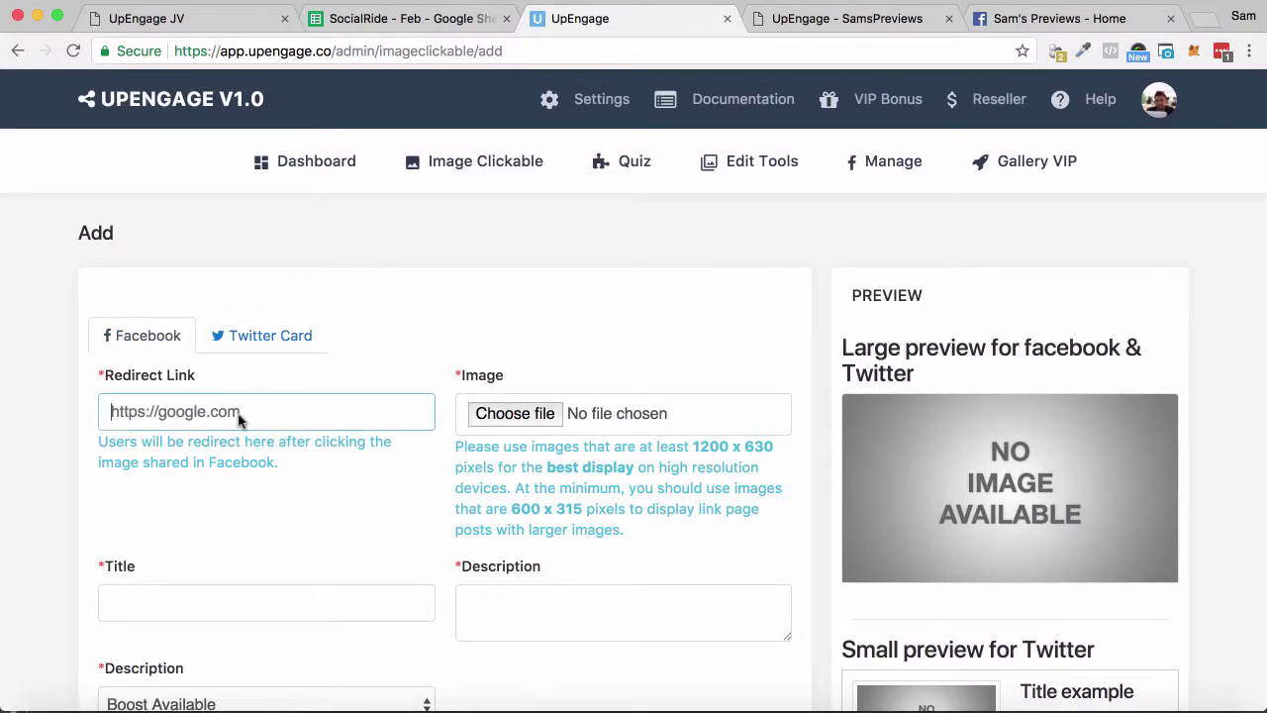
pyautogui.click(857, 18)
pyautogui.click(406, 50)
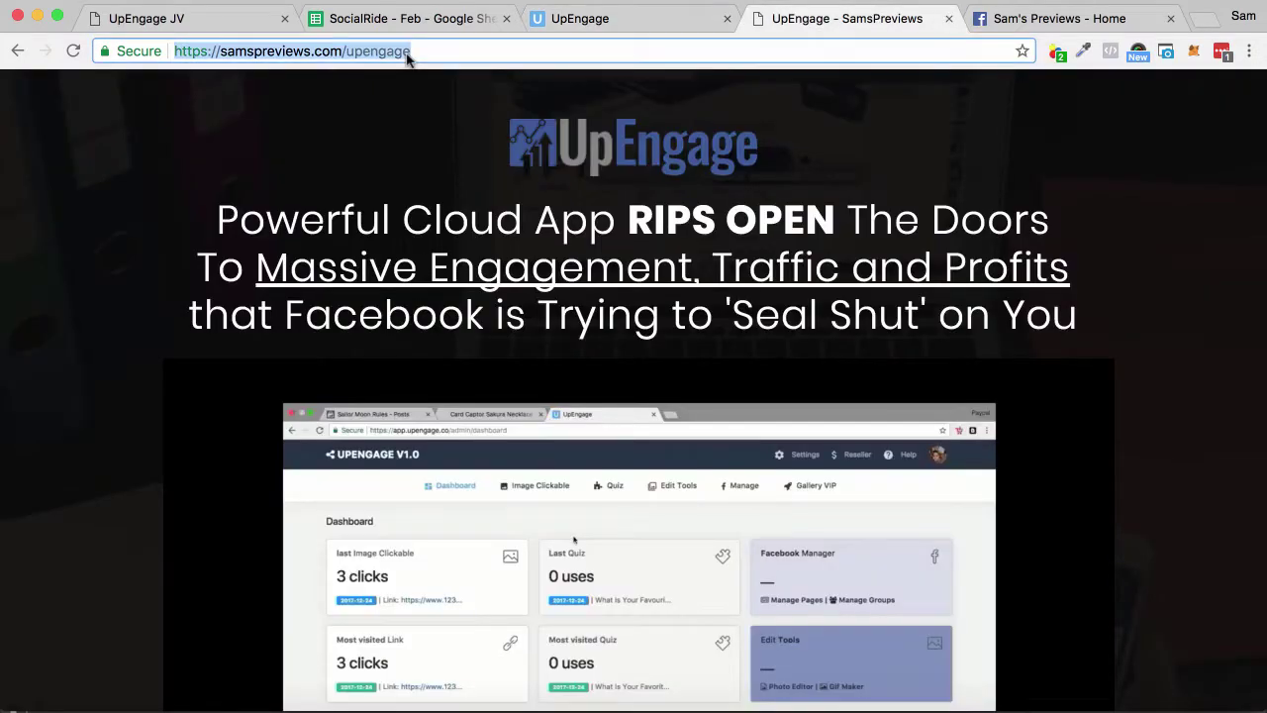
pyautogui.click(570, 18)
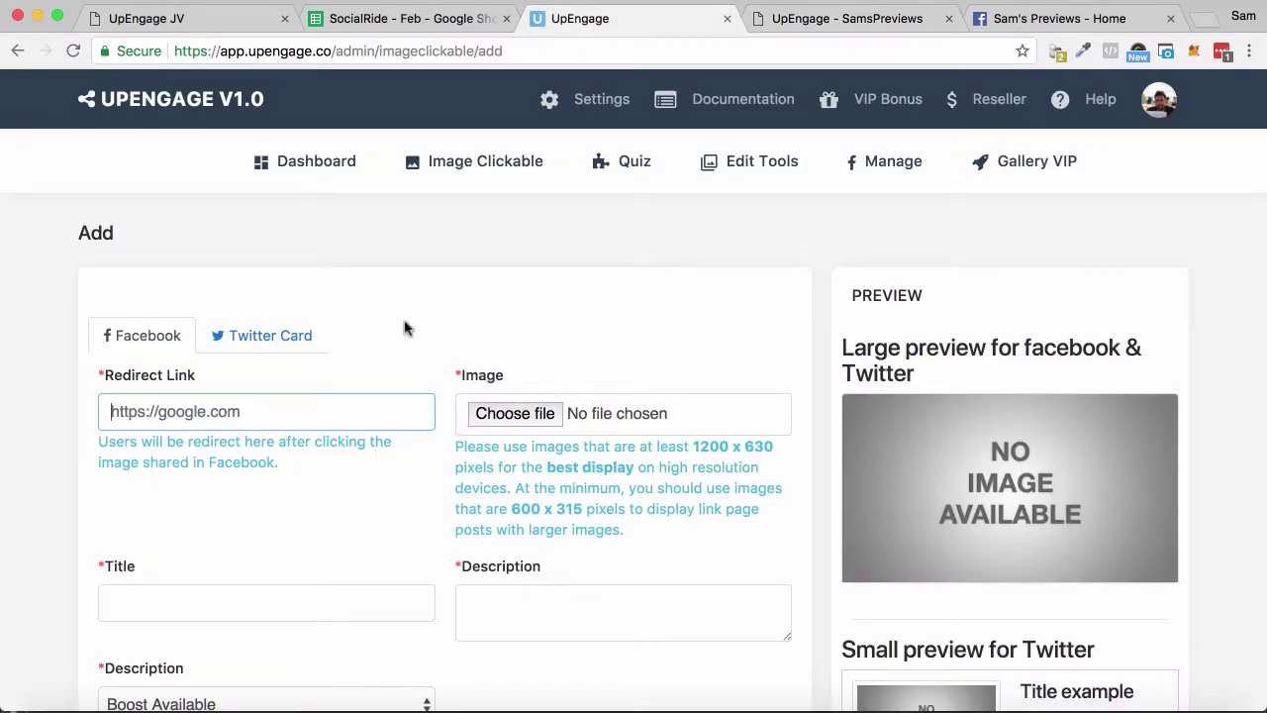
pyautogui.click(272, 415)
pyautogui.write('https://samspreviews.com/upengage')
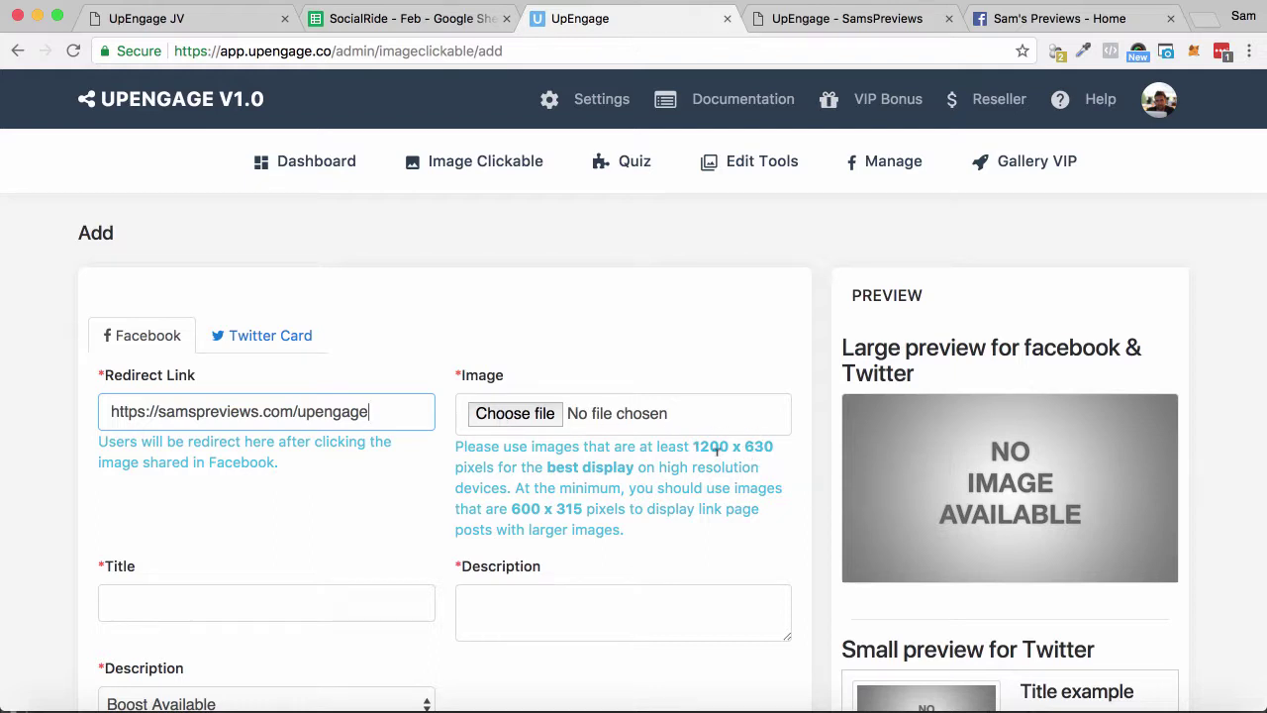
# Attach UpEngage Image.png and enter the title 'UpEngage Demo Preview'
pyautogui.click(525, 414)
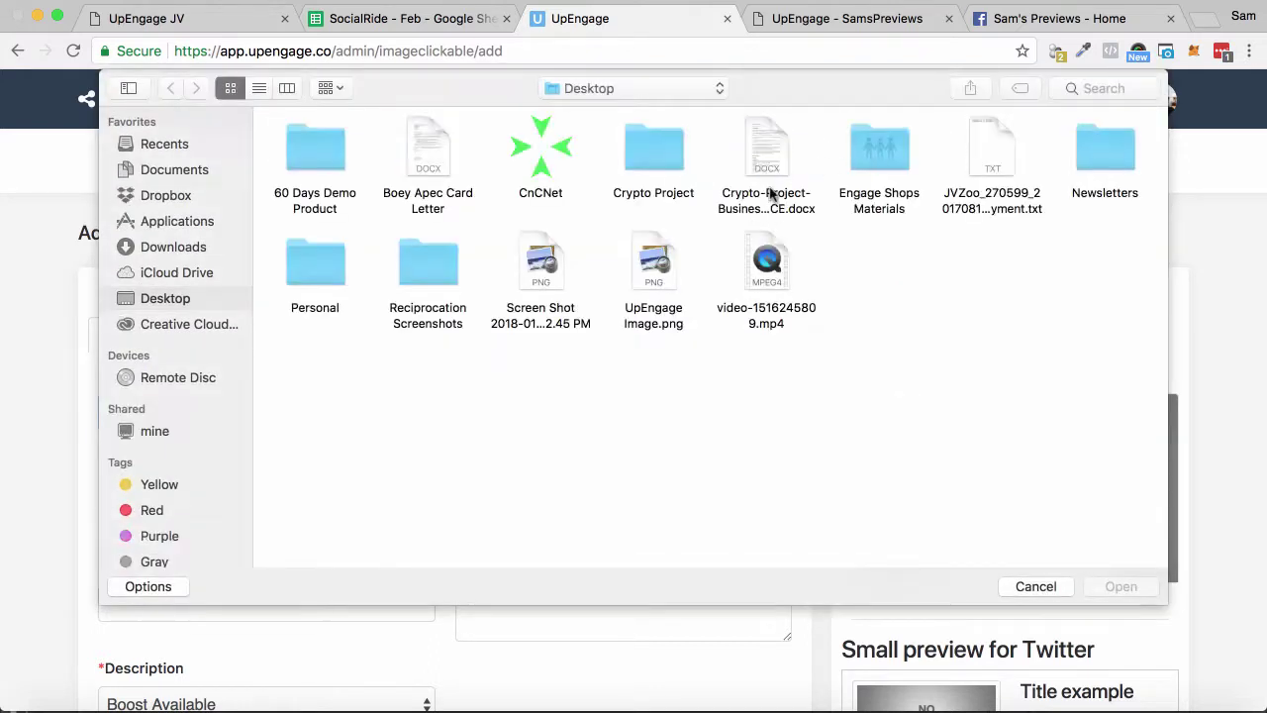
pyautogui.doubleClick(648, 263)
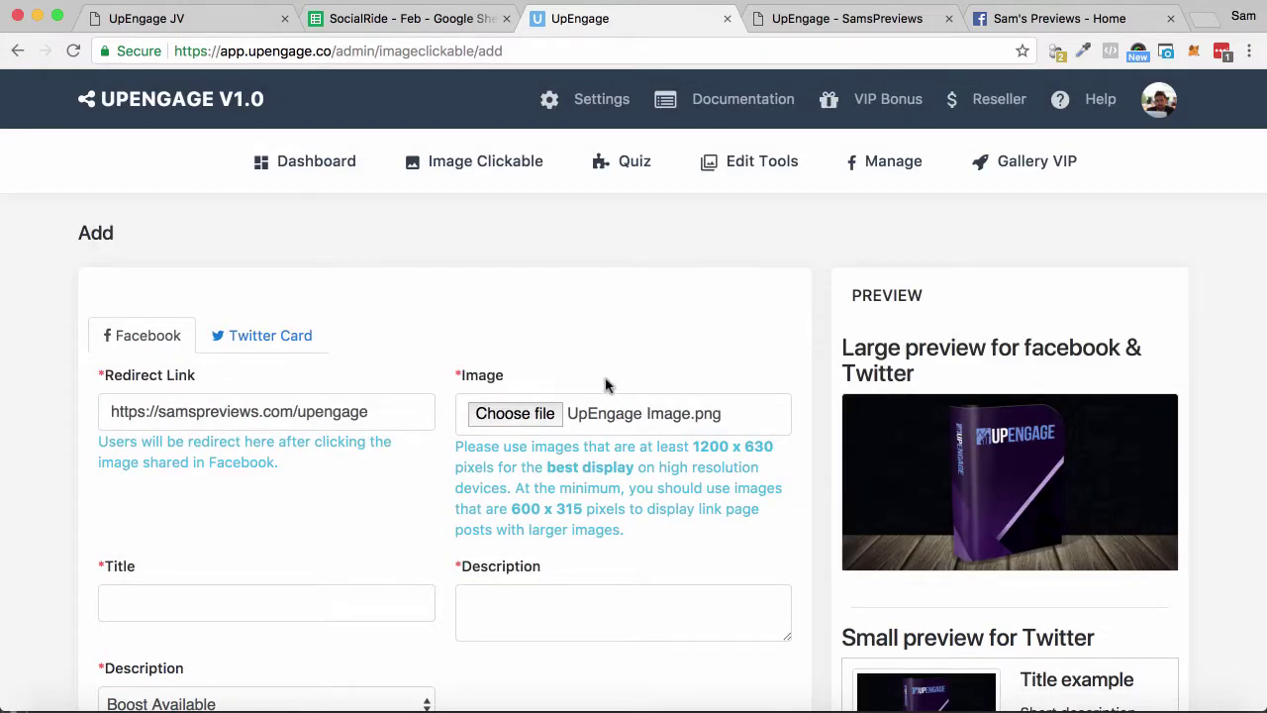
pyautogui.scroll(-3, 604, 382)
pyautogui.click(293, 426)
pyautogui.write('Upe')
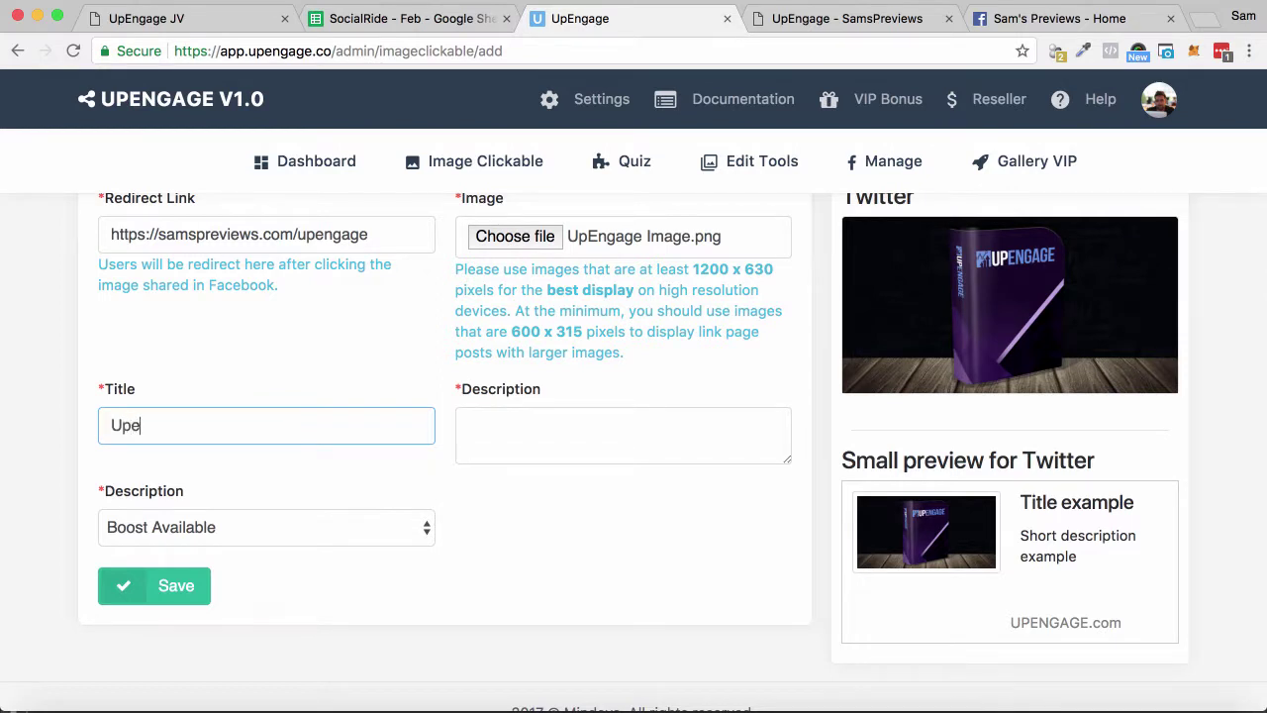
pyautogui.press('BackSpace')
pyautogui.write('Engage Demo Preview')
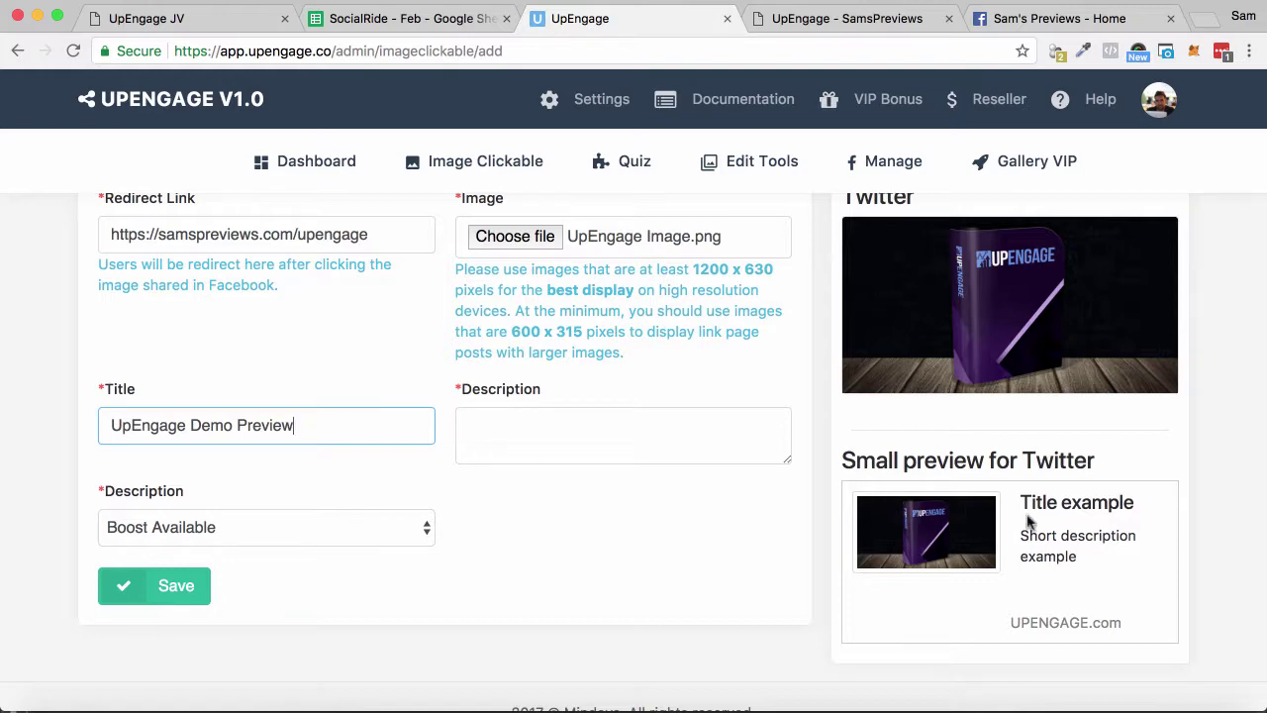
pyautogui.click(1030, 20)
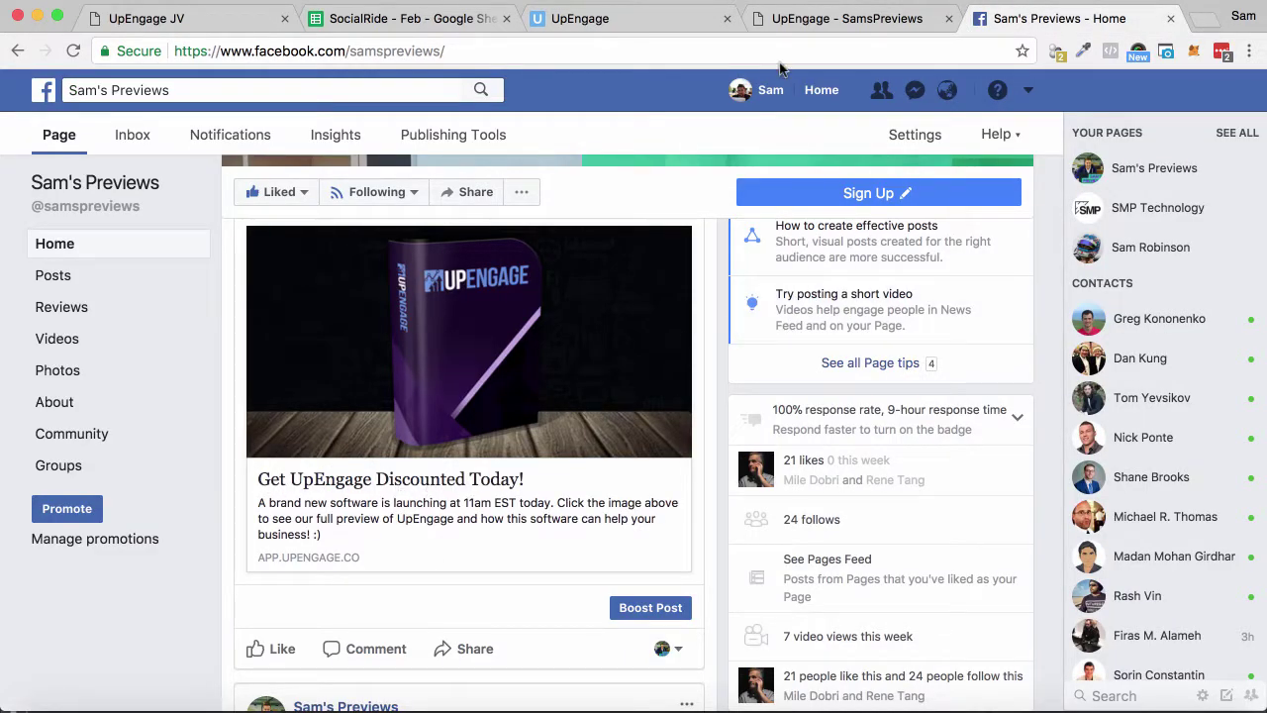
pyautogui.click(854, 18)
pyautogui.click(584, 18)
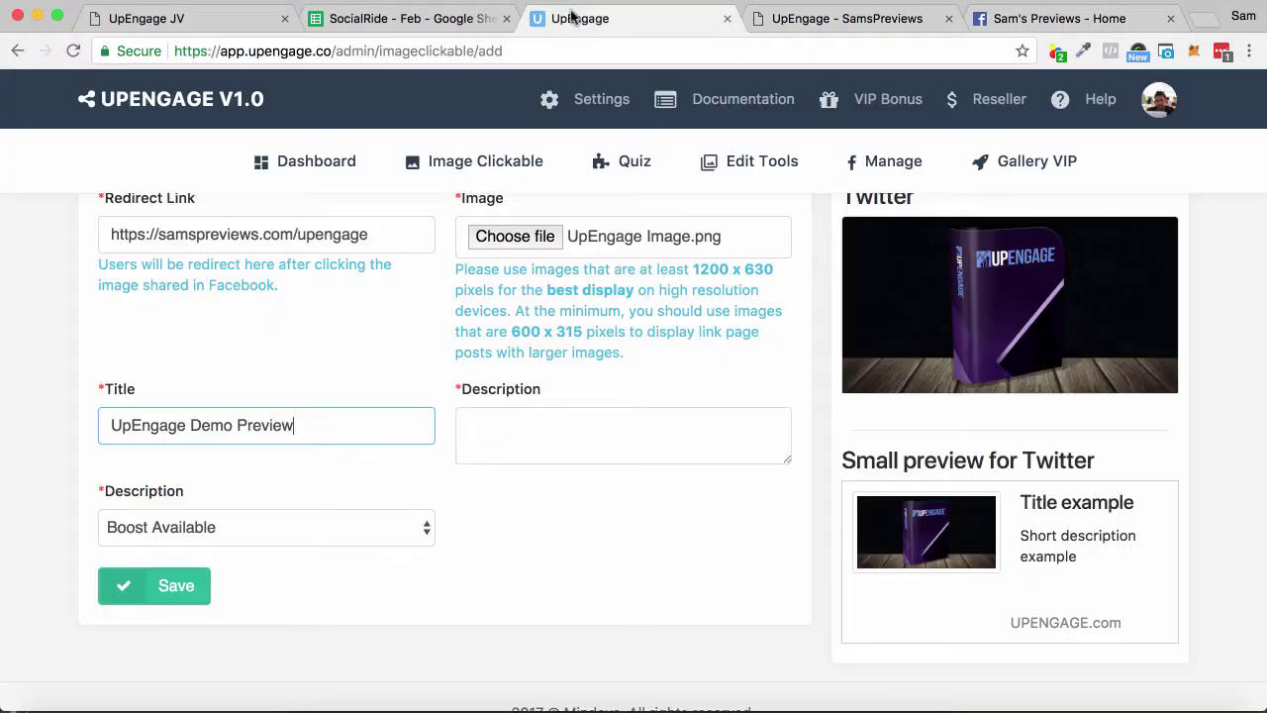
# Enter the description 'Get UpEngage Here' and keep Boost Available selected
pyautogui.click(615, 445)
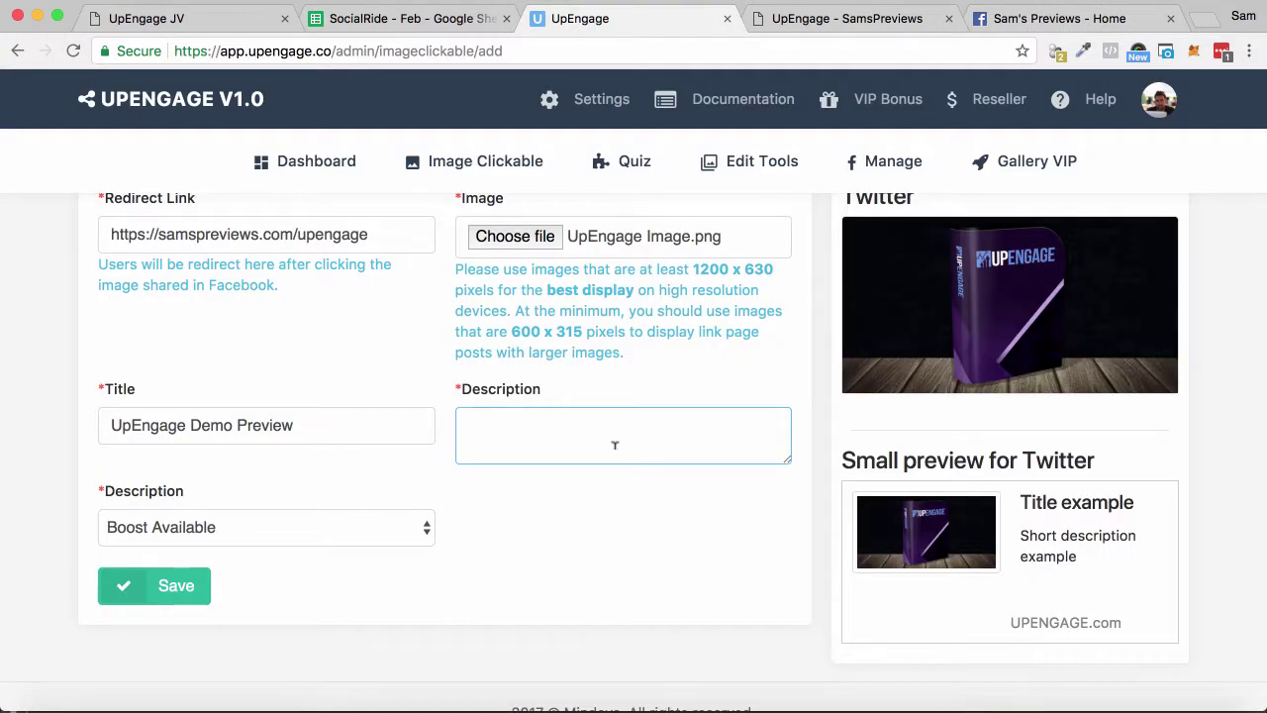
pyautogui.write('Get Upe')
pyautogui.press('BackSpace')
pyautogui.write('Engage Here')
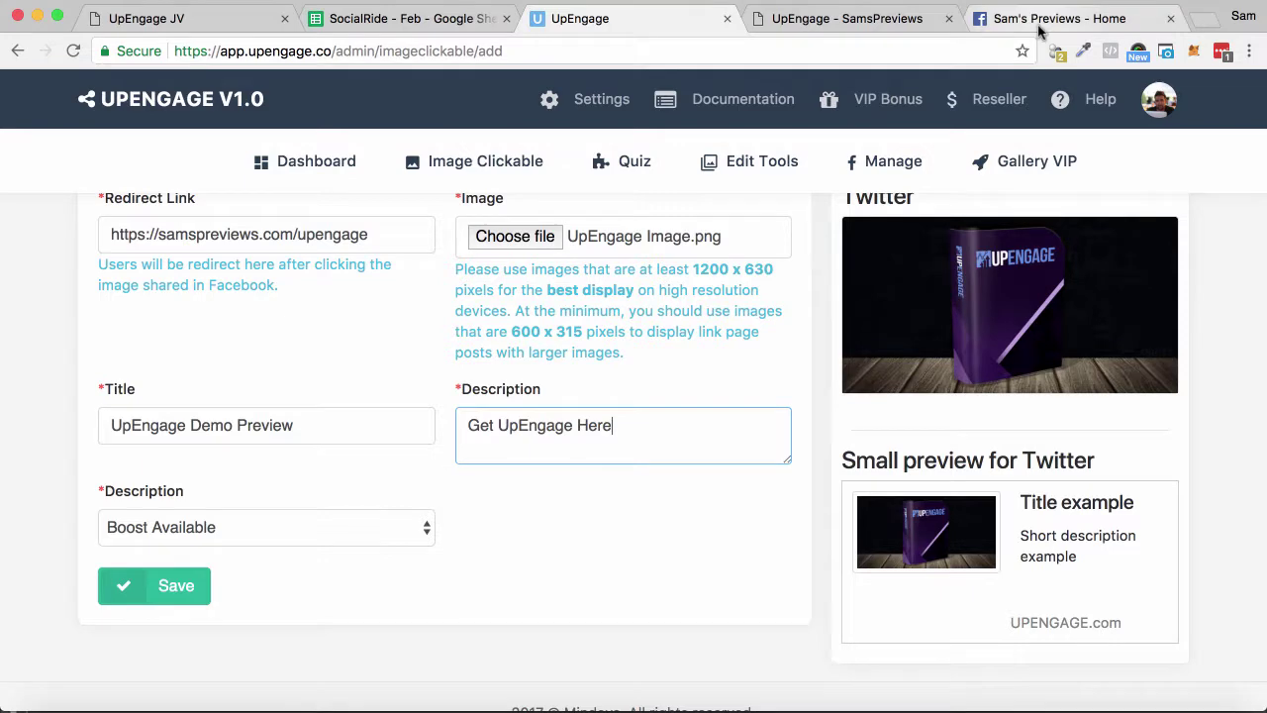
pyautogui.click(1049, 20)
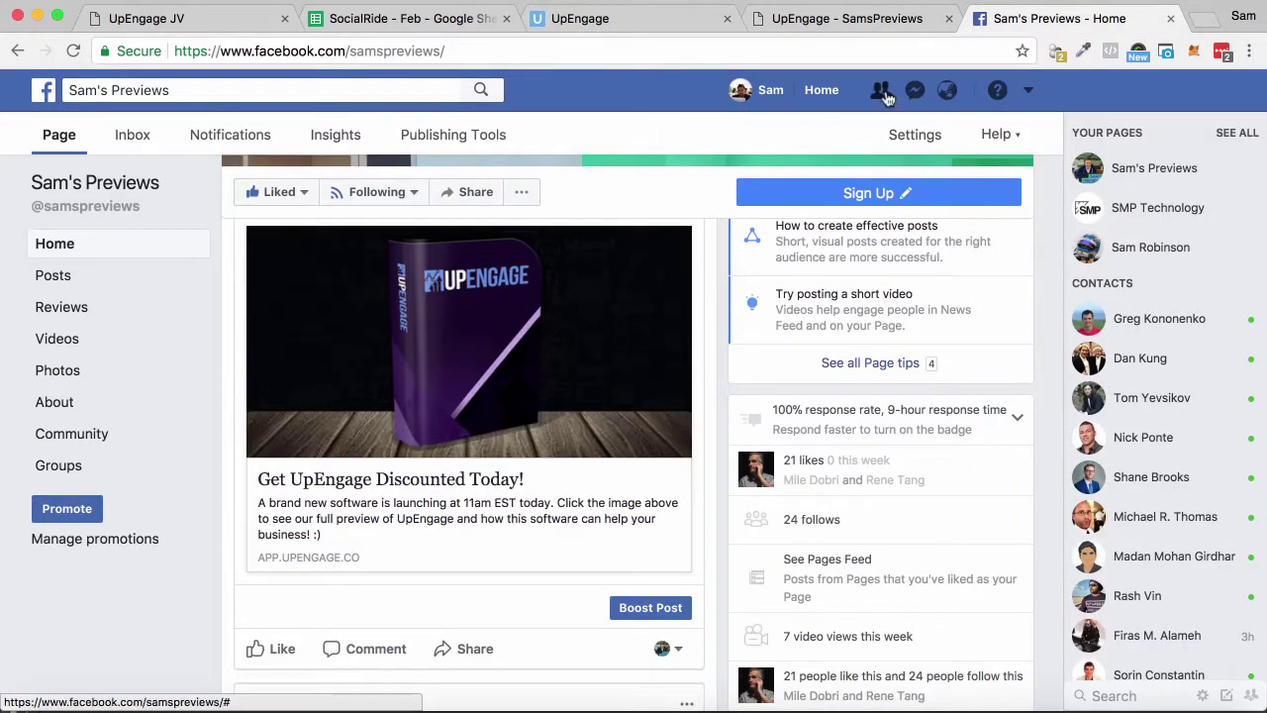
pyautogui.click(625, 20)
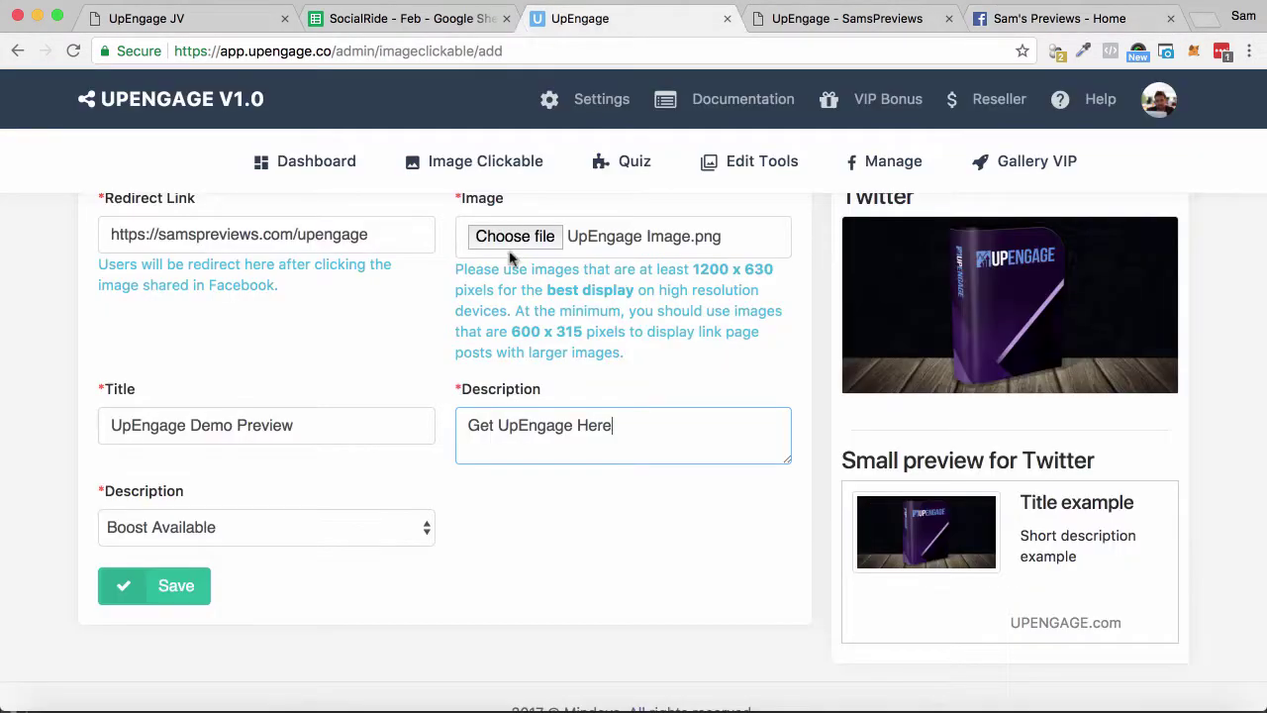
pyautogui.click(277, 532)
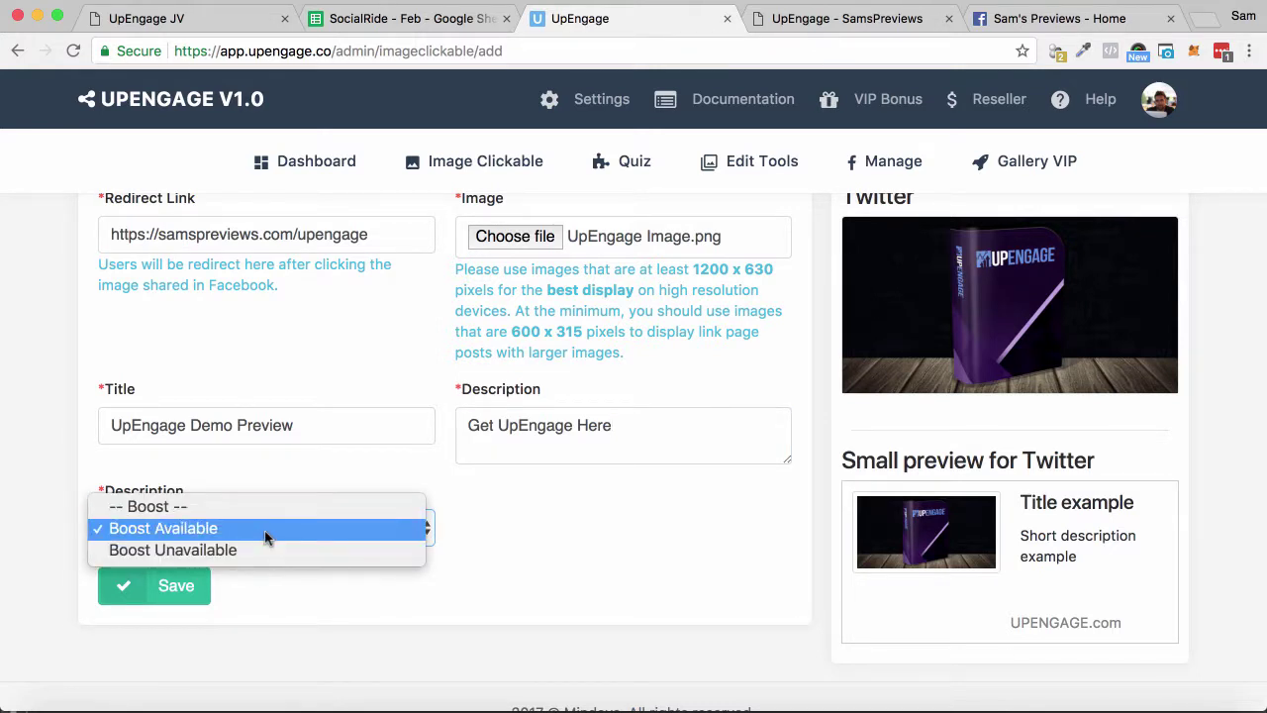
pyautogui.click(651, 581)
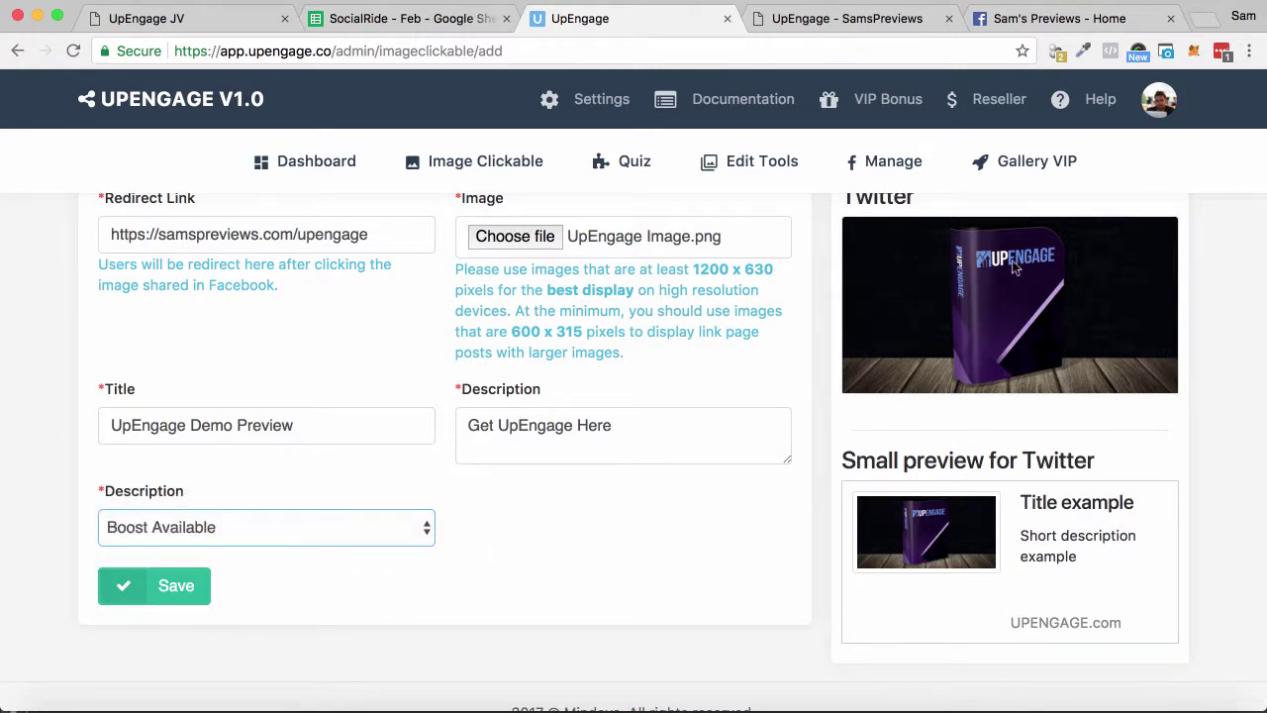
# Save the clickable image so it lists as entry 51 with 0 clicks
pyautogui.click(178, 594)
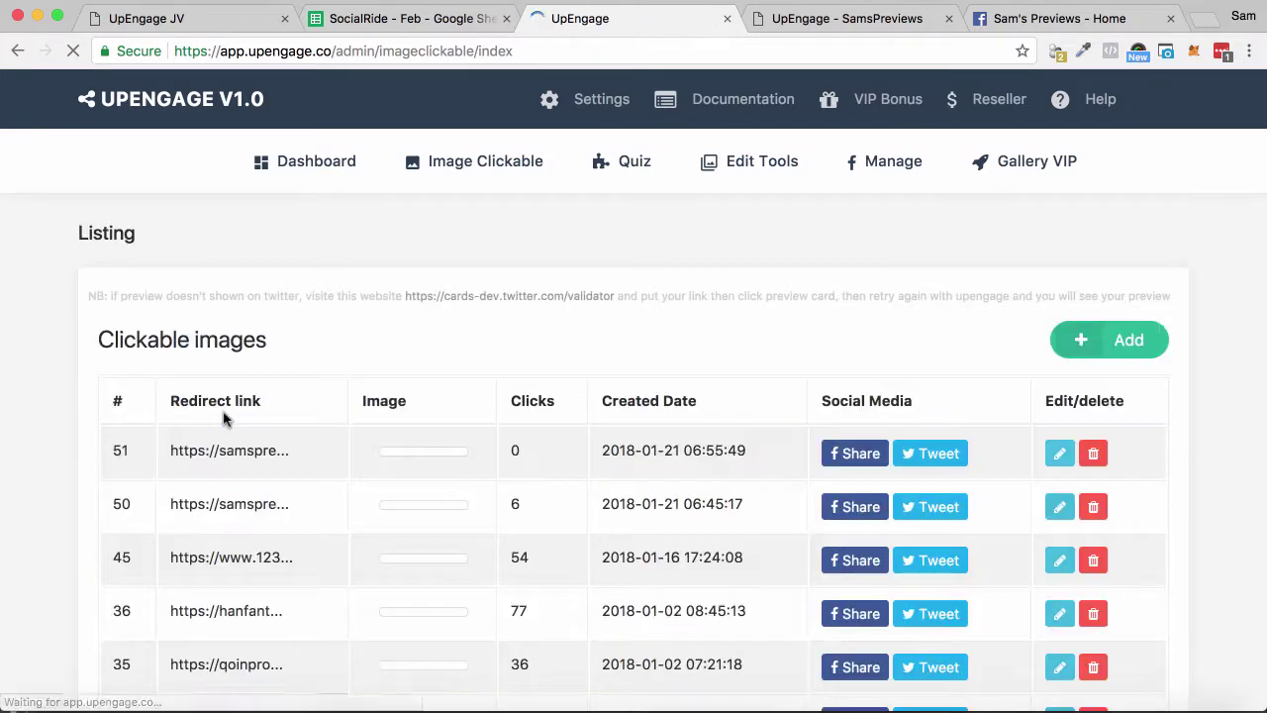
pyautogui.scroll(-2, 620, 550)
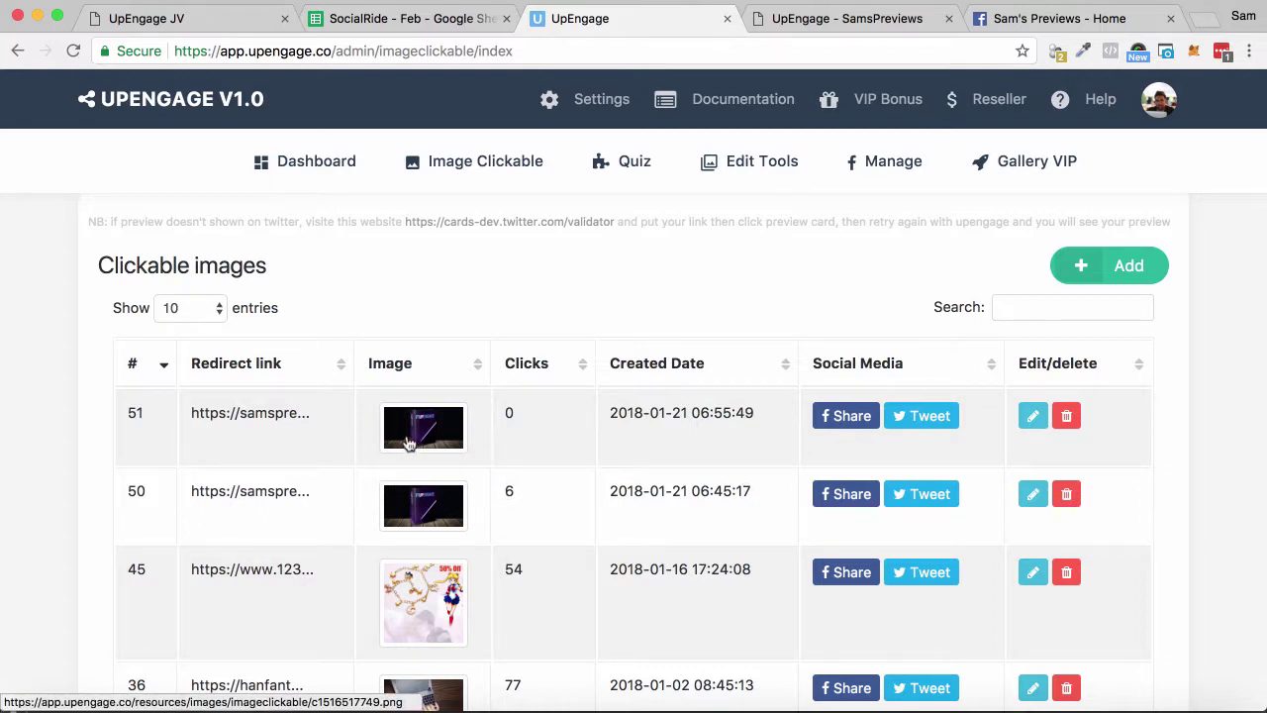
# Share entry 51 to the Facebook timeline with the caption 'Demo Post'
pyautogui.click(853, 419)
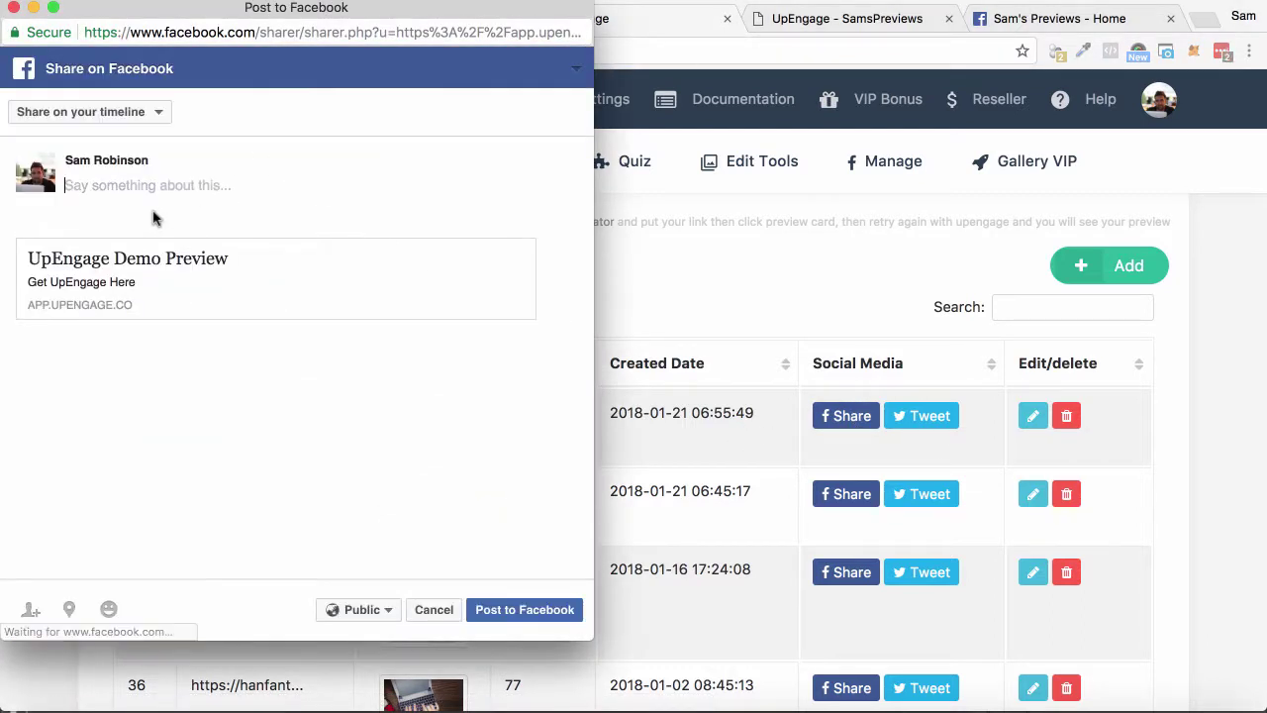
pyautogui.write('Demo Post')
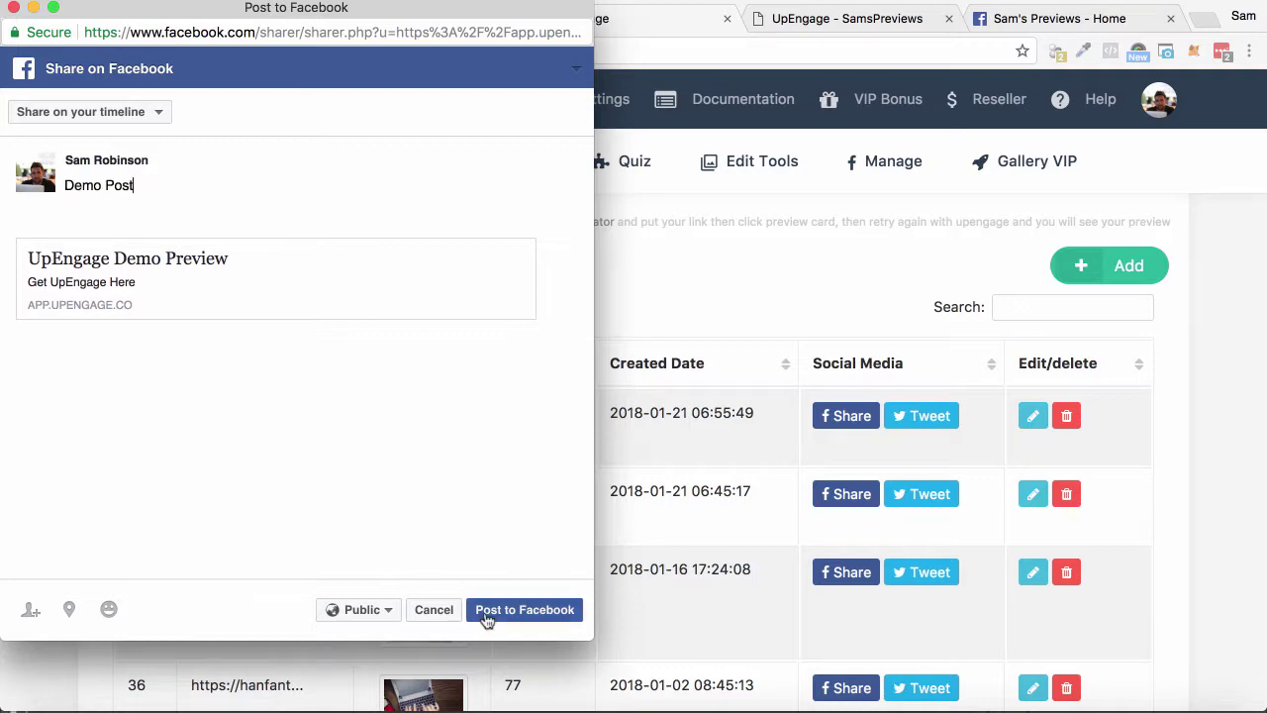
pyautogui.click(487, 614)
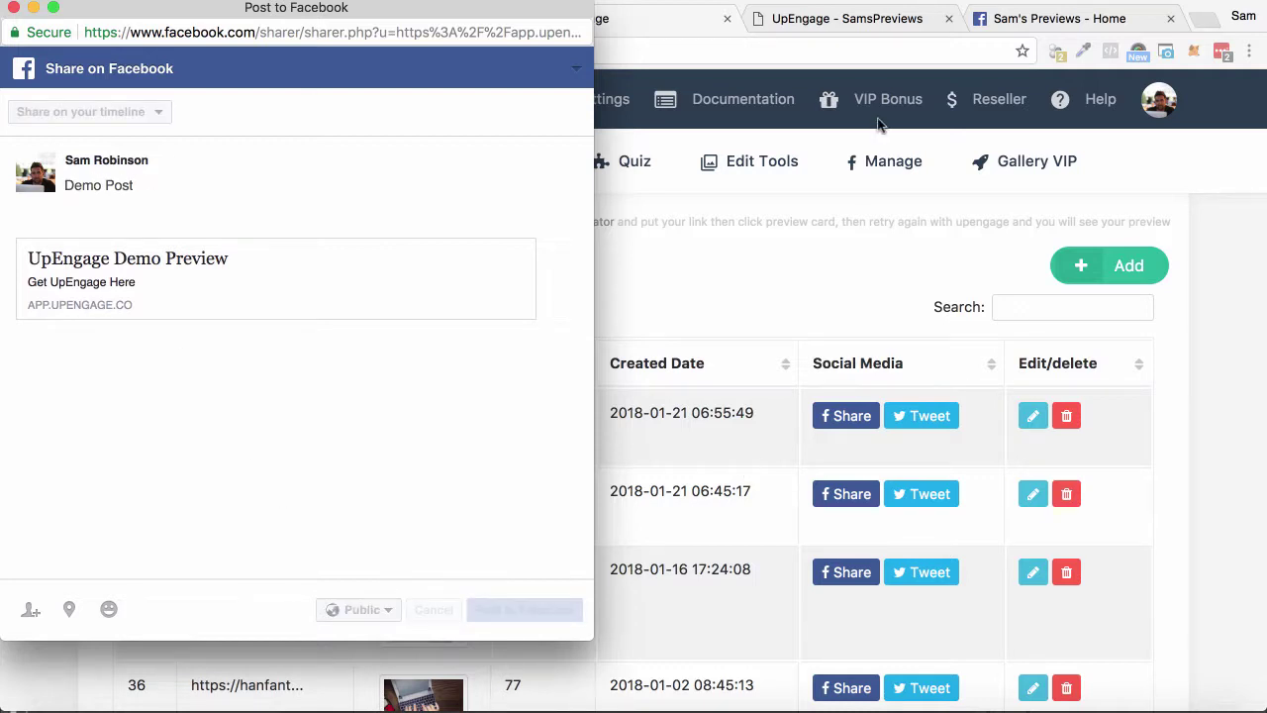
# Go to the personal profile timeline and scroll down to the published post
pyautogui.click(1048, 19)
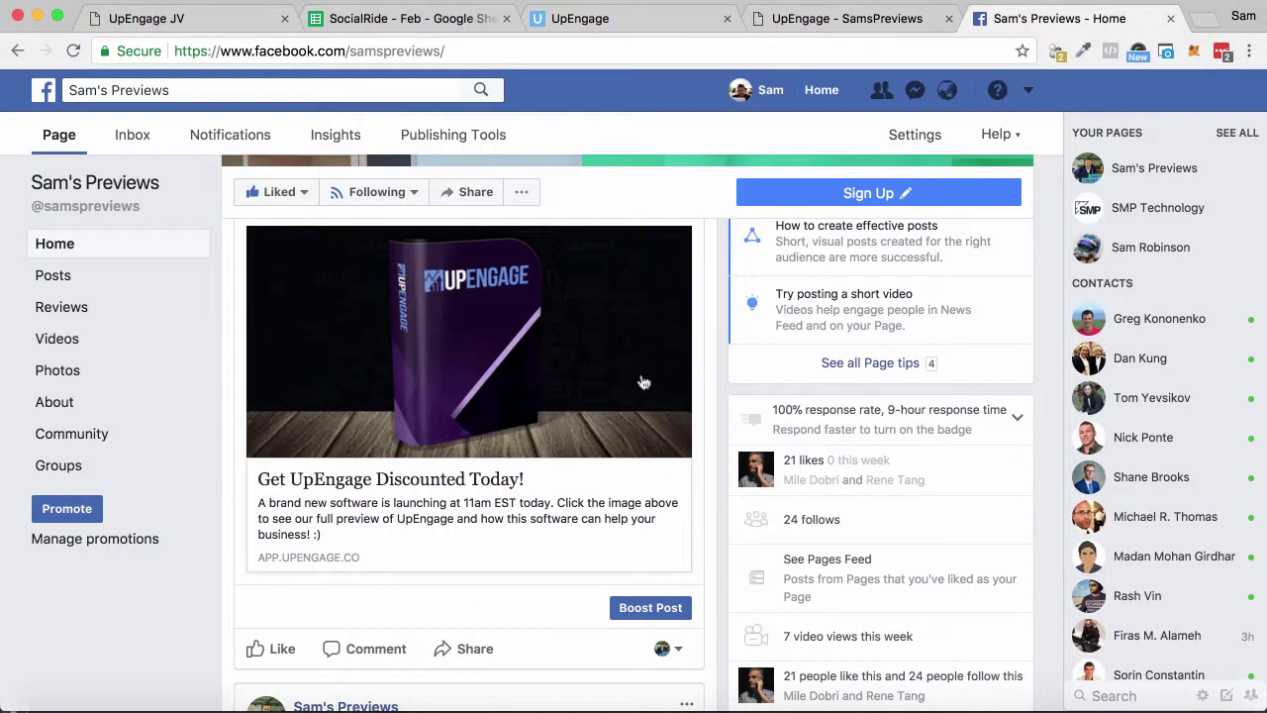
pyautogui.scroll(4, 543, 360)
pyautogui.scroll(2, 396, 297)
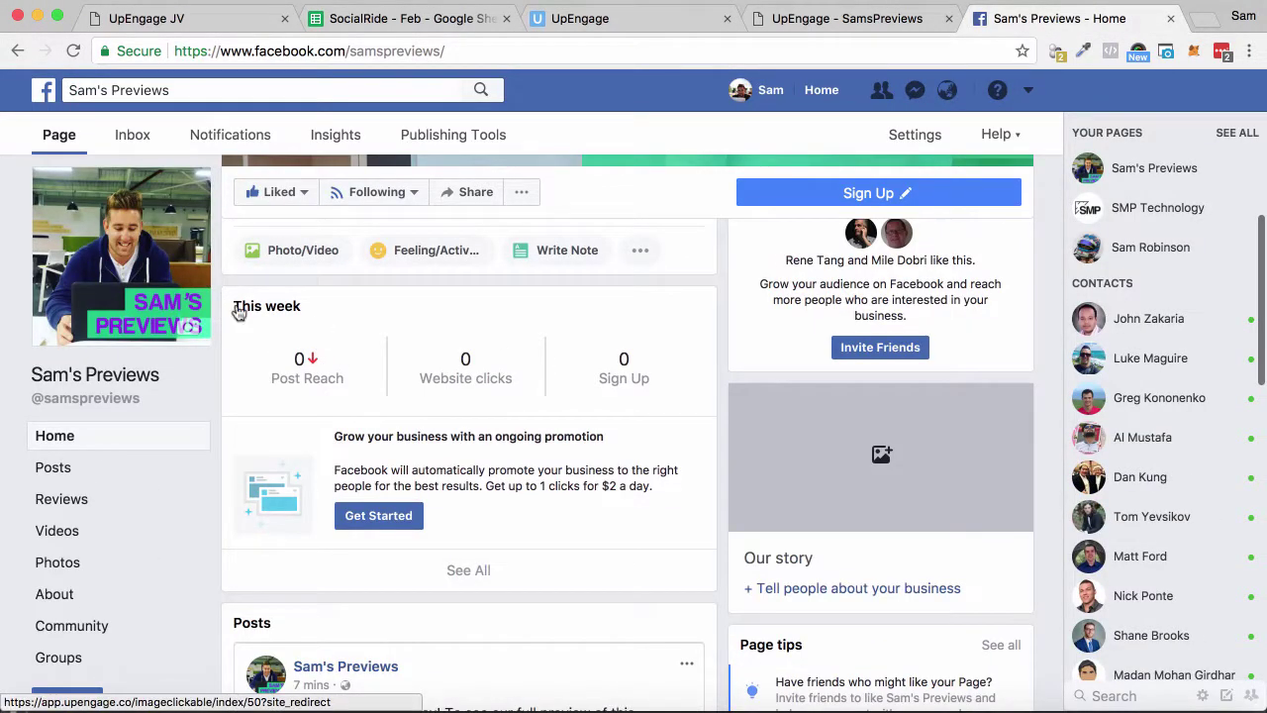
pyautogui.click(1028, 90)
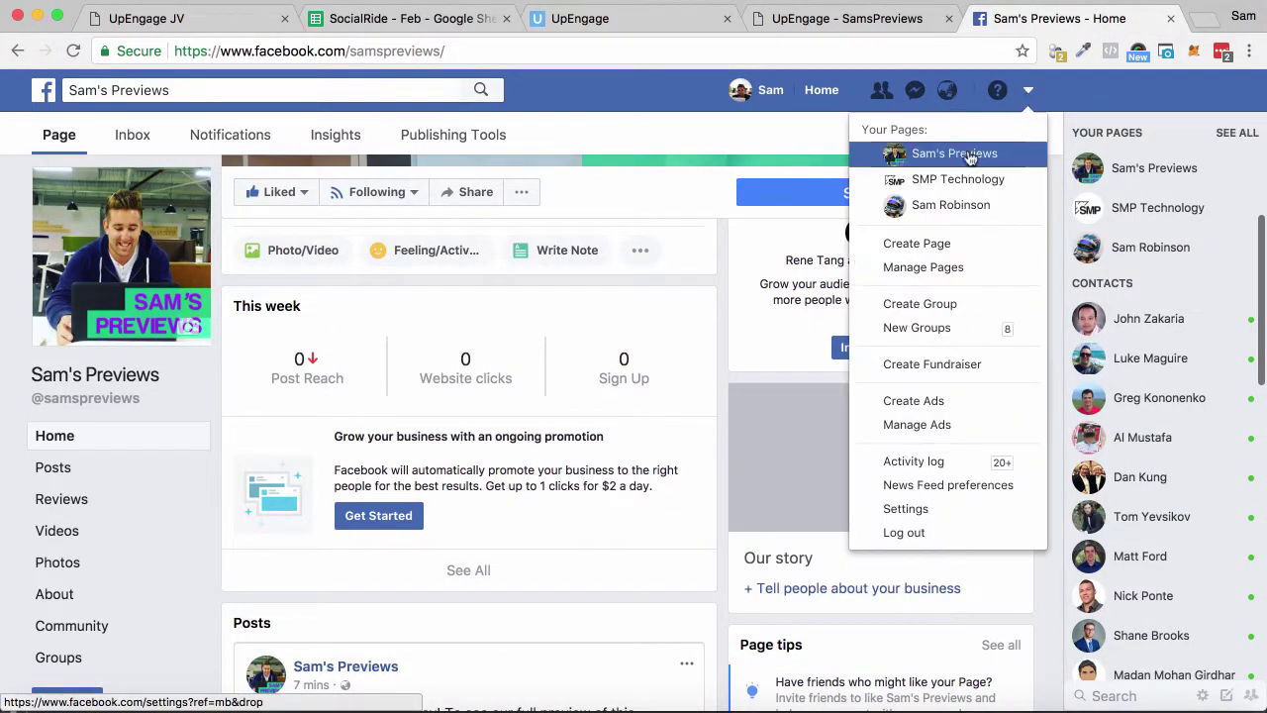
pyautogui.click(762, 93)
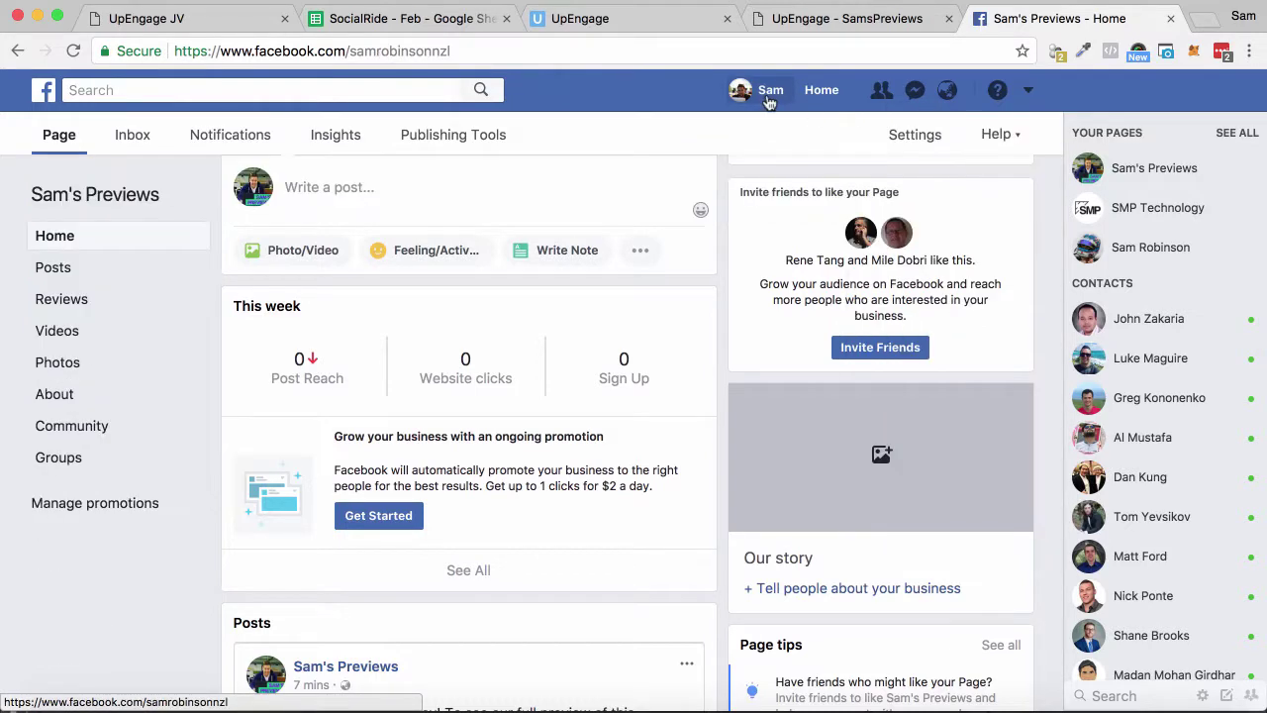
pyautogui.scroll(-5, 749, 356)
pyautogui.scroll(-1, 749, 357)
pyautogui.scroll(-1, 750, 356)
pyautogui.scroll(-1, 610, 465)
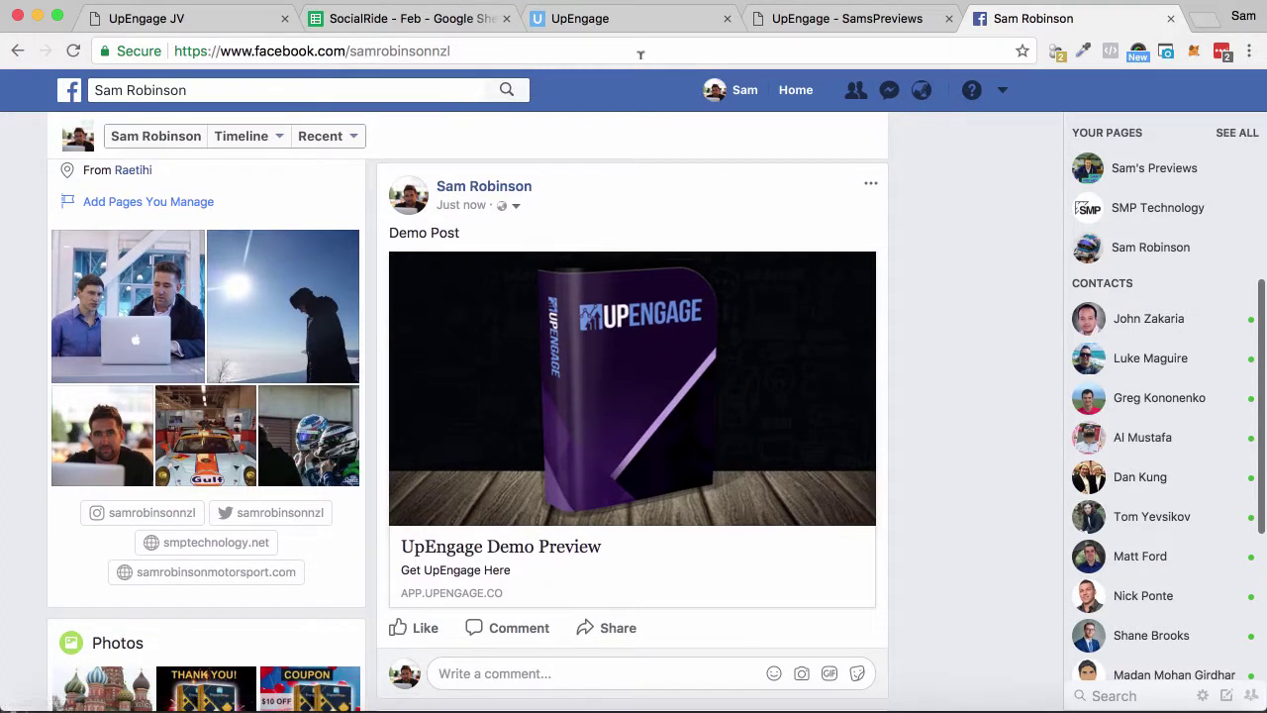
# Open Quiz > Simple Quiz to list existing quizzes 14 through 18
pyautogui.click(668, 25)
pyautogui.moveTo(622, 162)
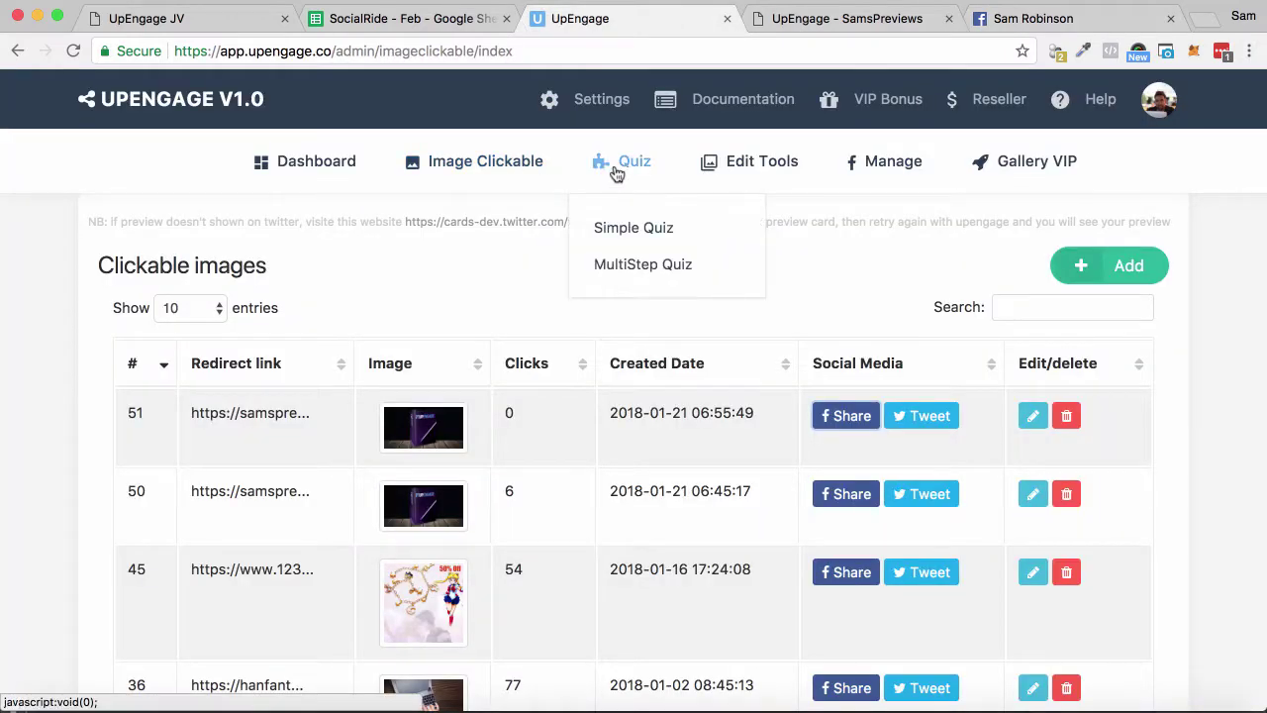
pyautogui.click(624, 225)
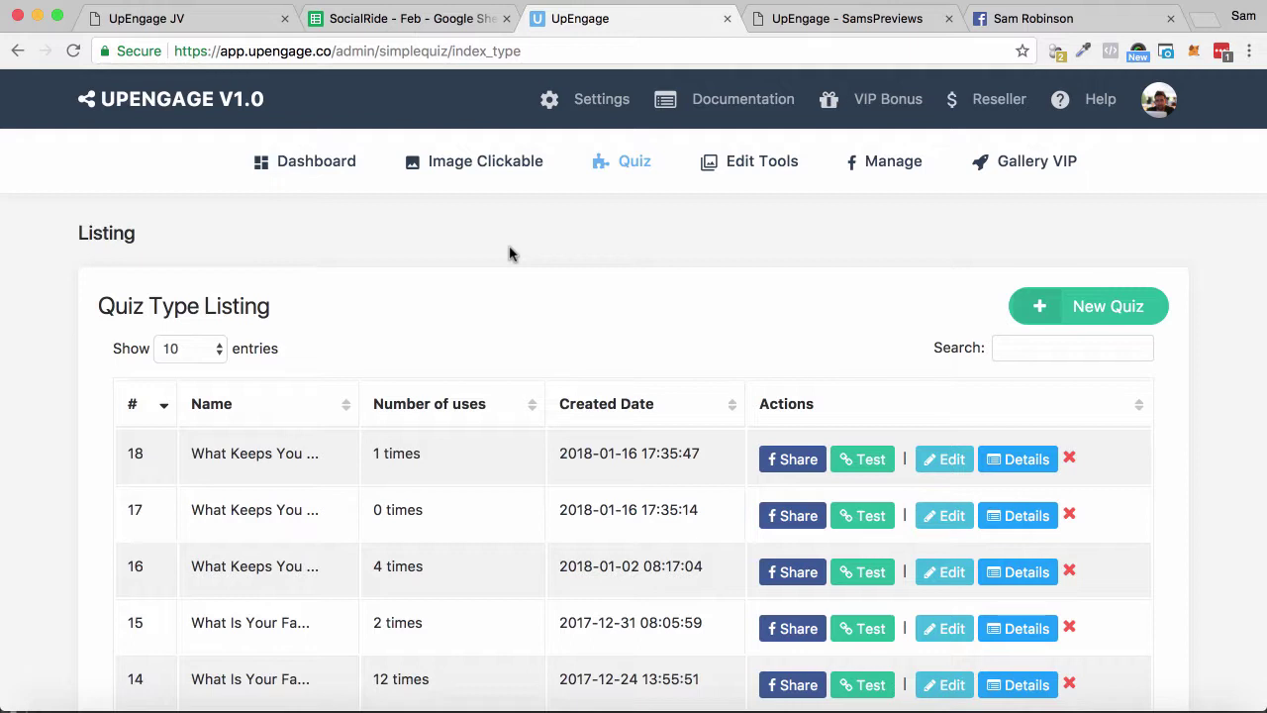
# Test-run quiz 18, What Keeps You Fit and Fine?, by submitting a name
pyautogui.click(874, 471)
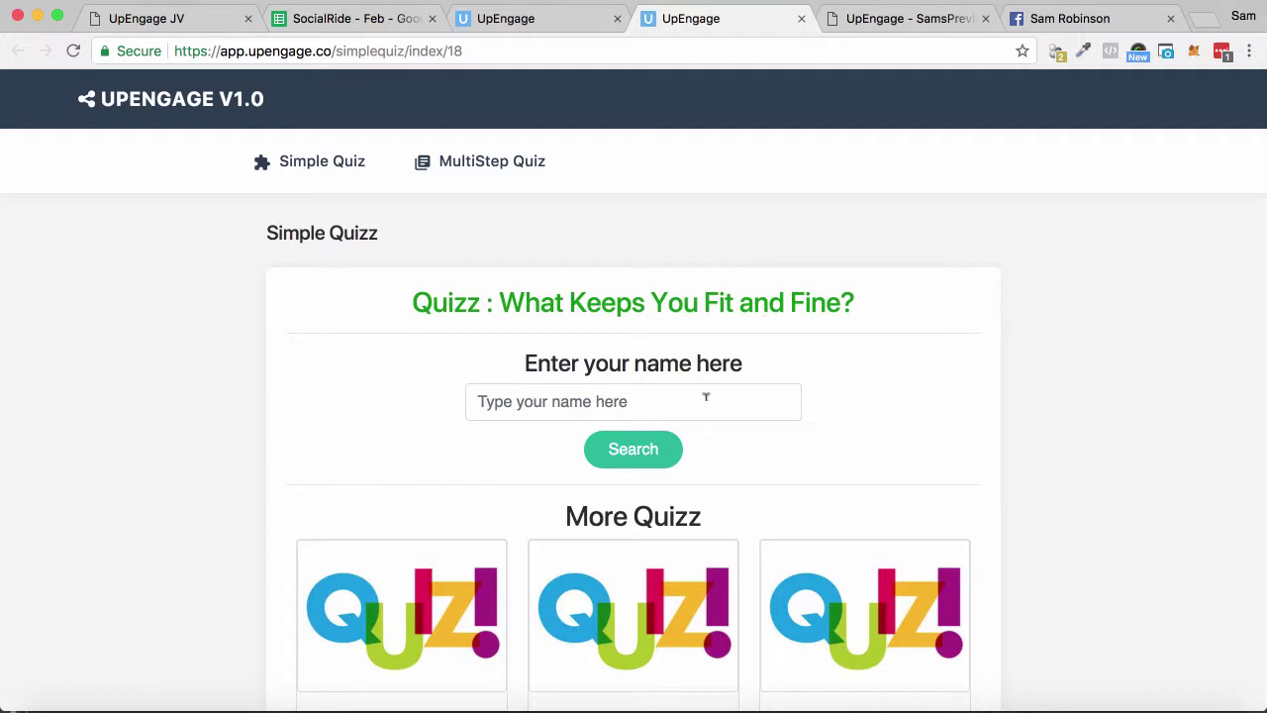
pyautogui.click(691, 399)
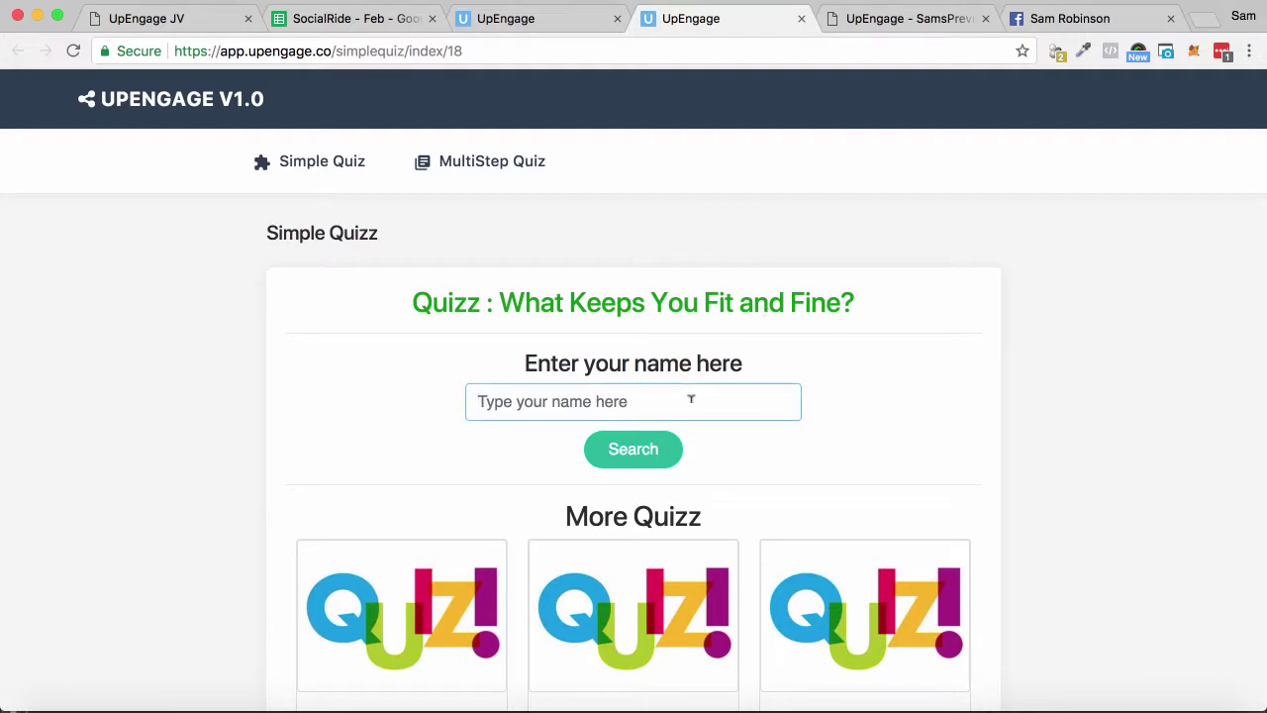
pyautogui.write('Sam')
pyautogui.click(649, 451)
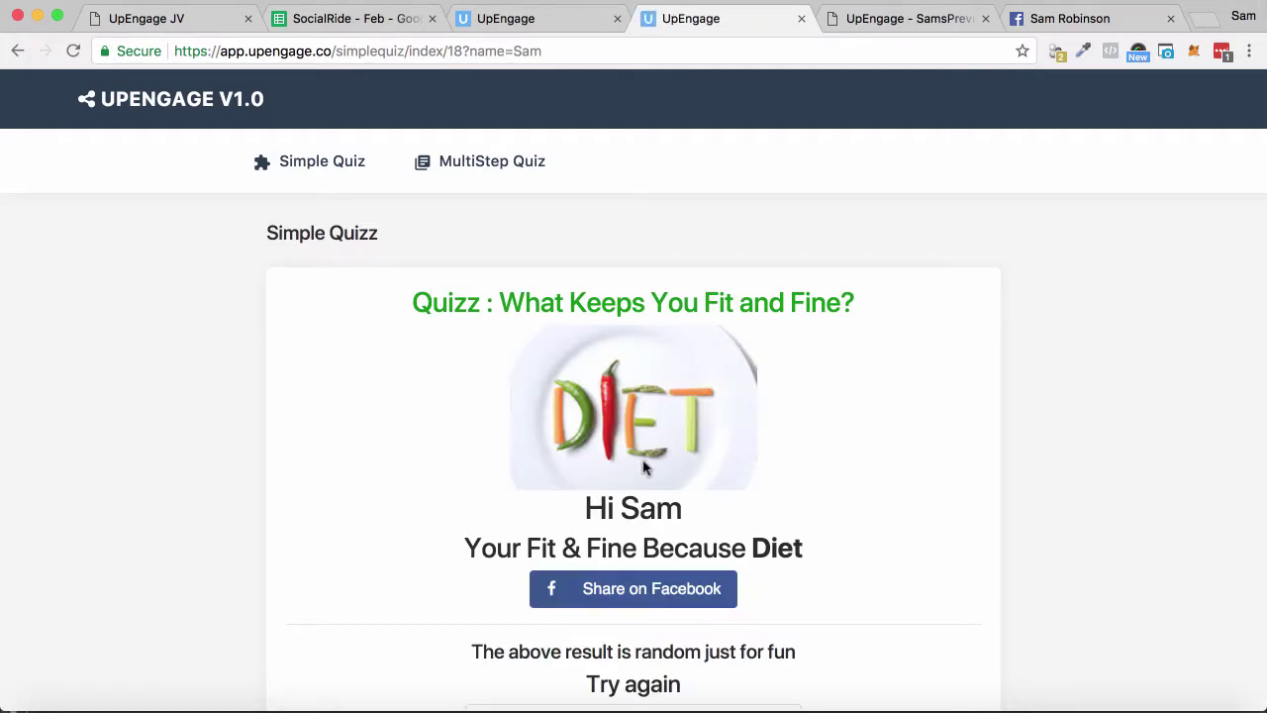
# Scroll through the Diet result, then return to the admin quiz listing
pyautogui.scroll(-2, 741, 573)
pyautogui.scroll(1, 740, 571)
pyautogui.scroll(1, 741, 571)
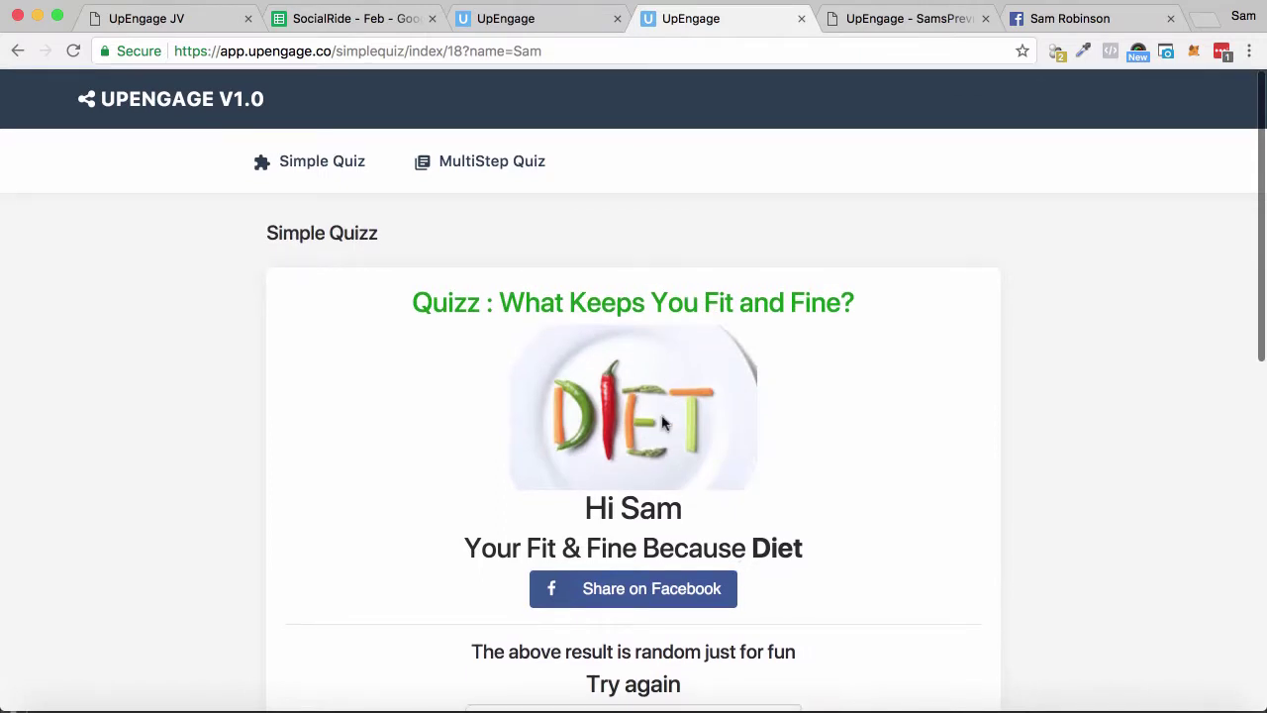
pyautogui.scroll(-2, 654, 489)
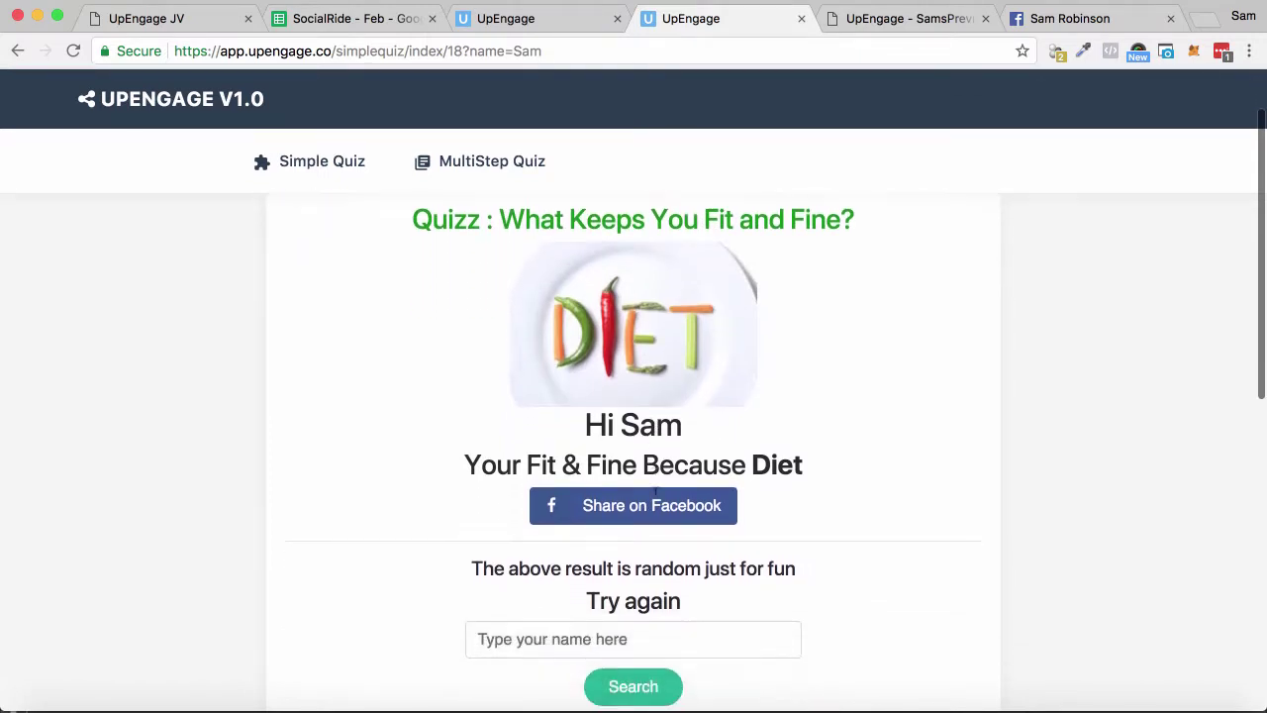
pyautogui.scroll(1, 661, 414)
pyautogui.scroll(-2, 628, 426)
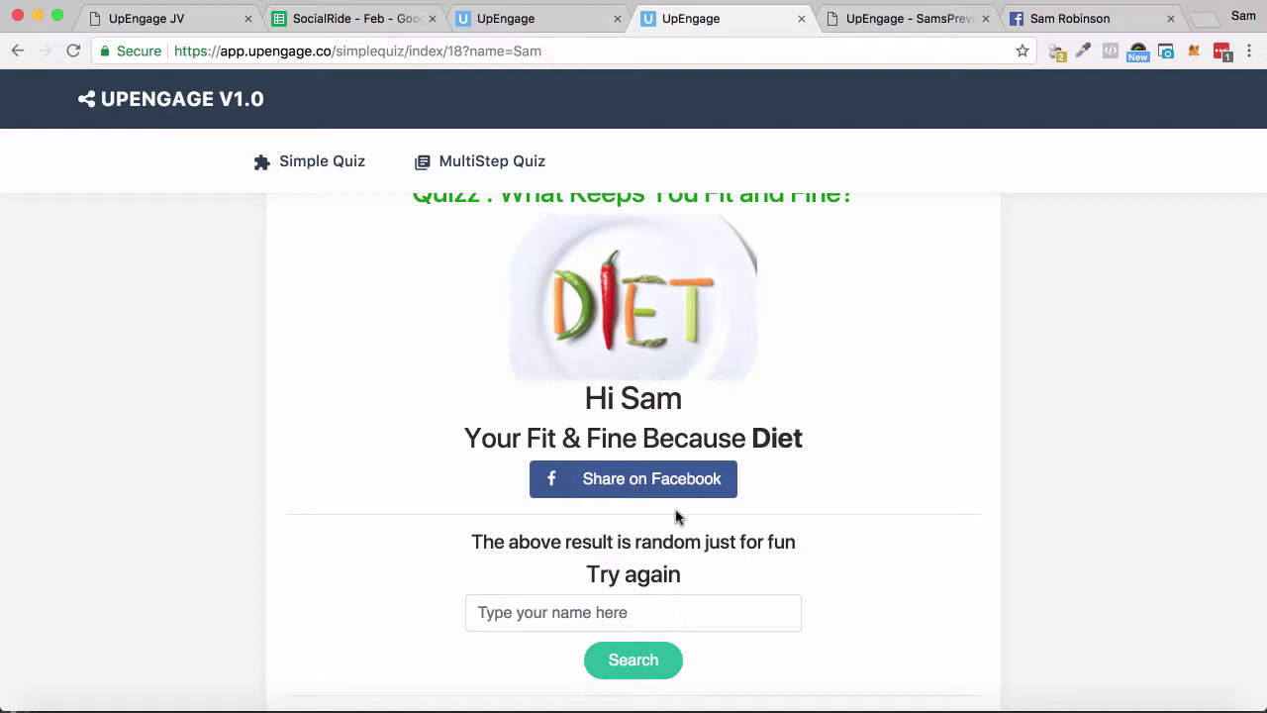
pyautogui.click(532, 24)
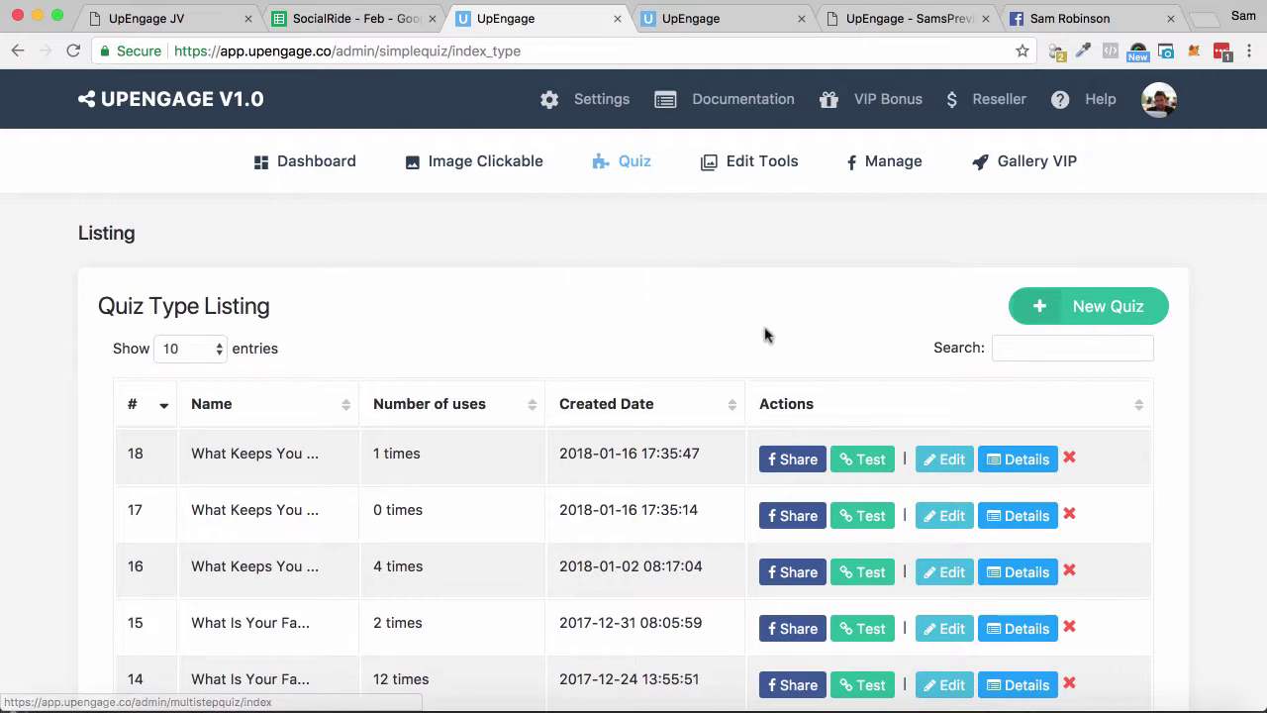
# Create and save quiz 'Whats Your Spirit Animal' with response prefix 'Your Spirit Animal Is'
pyautogui.click(1099, 317)
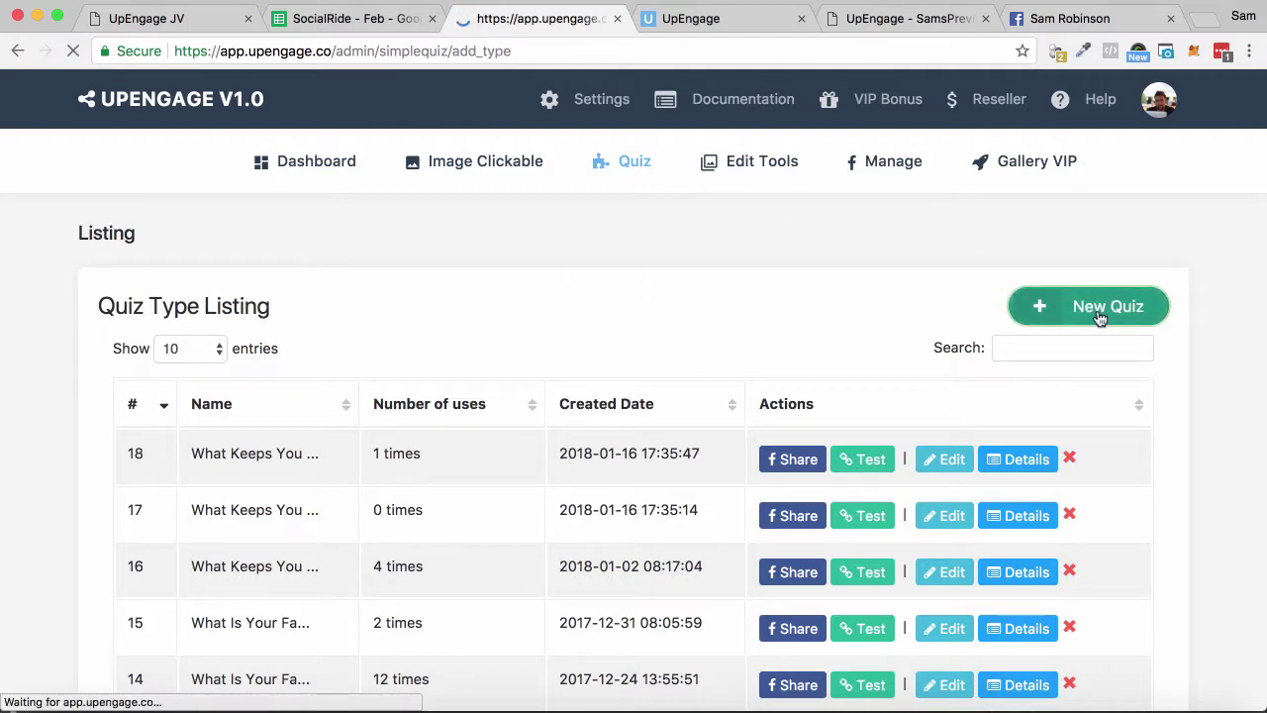
pyautogui.click(235, 361)
pyautogui.write('Whats Your Spirit Animal')
pyautogui.click(514, 368)
pyautogui.write('Your Spirit Animal')
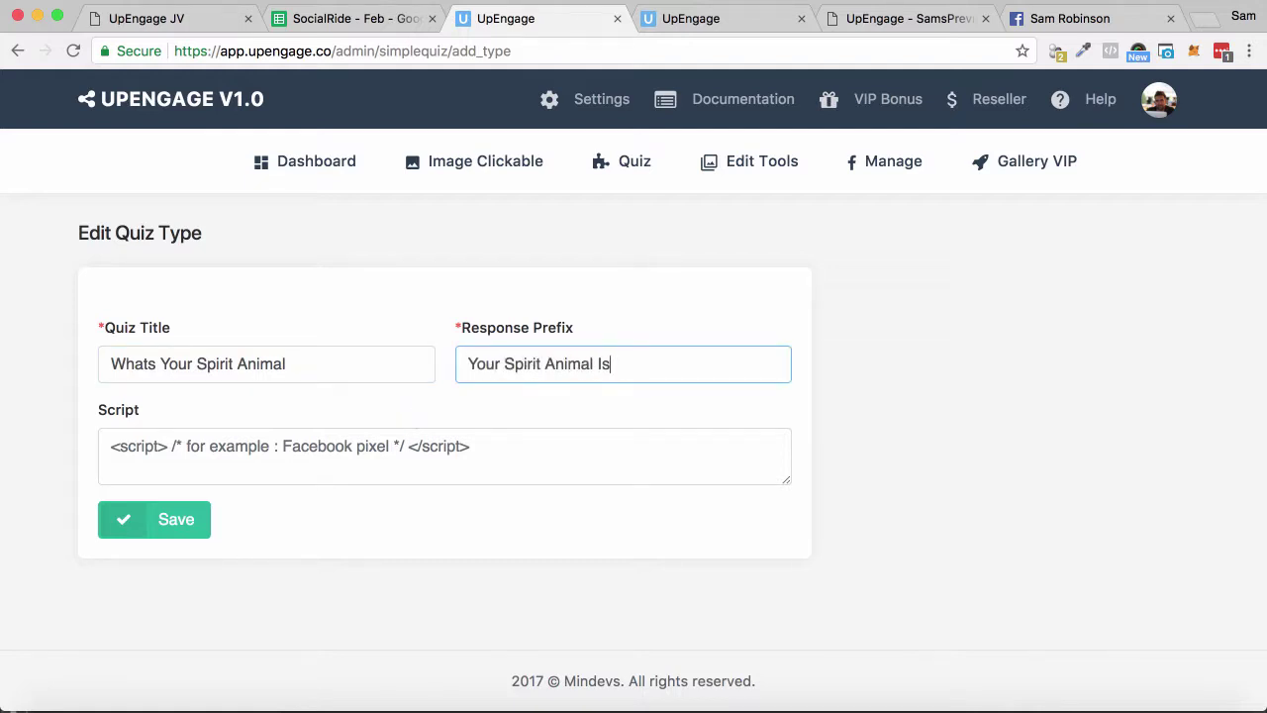
pyautogui.click(324, 446)
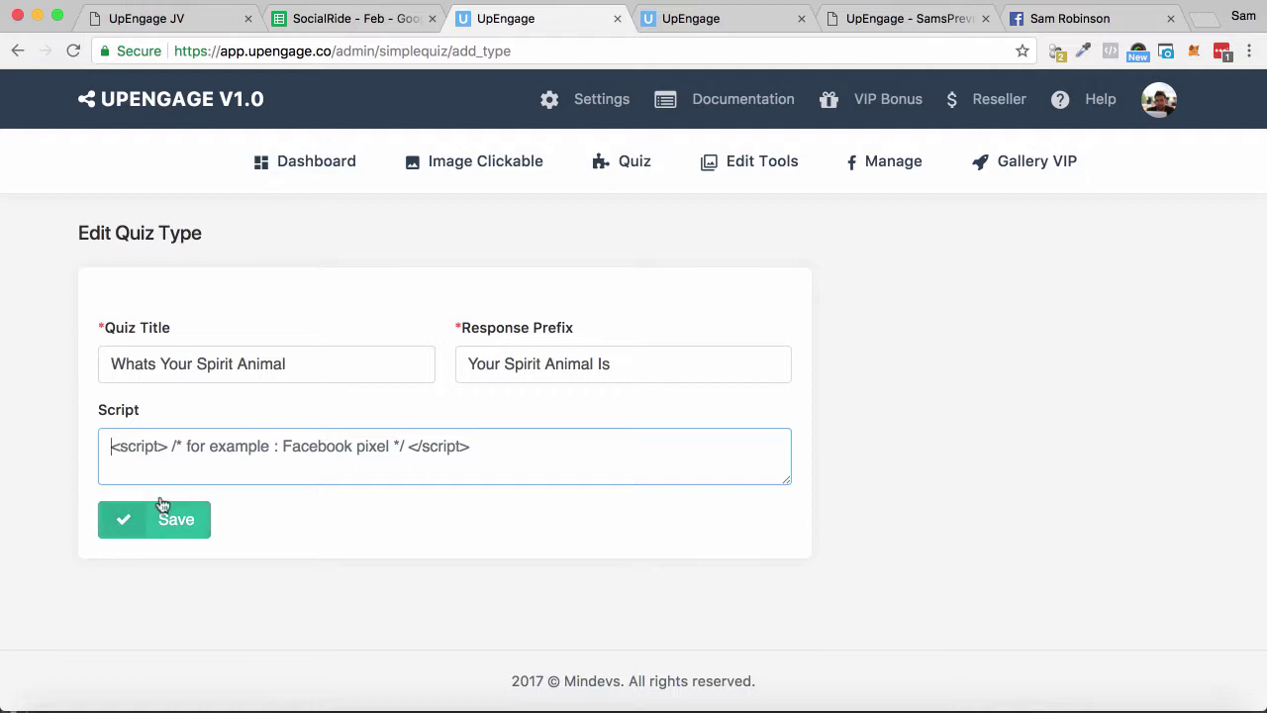
pyautogui.click(170, 521)
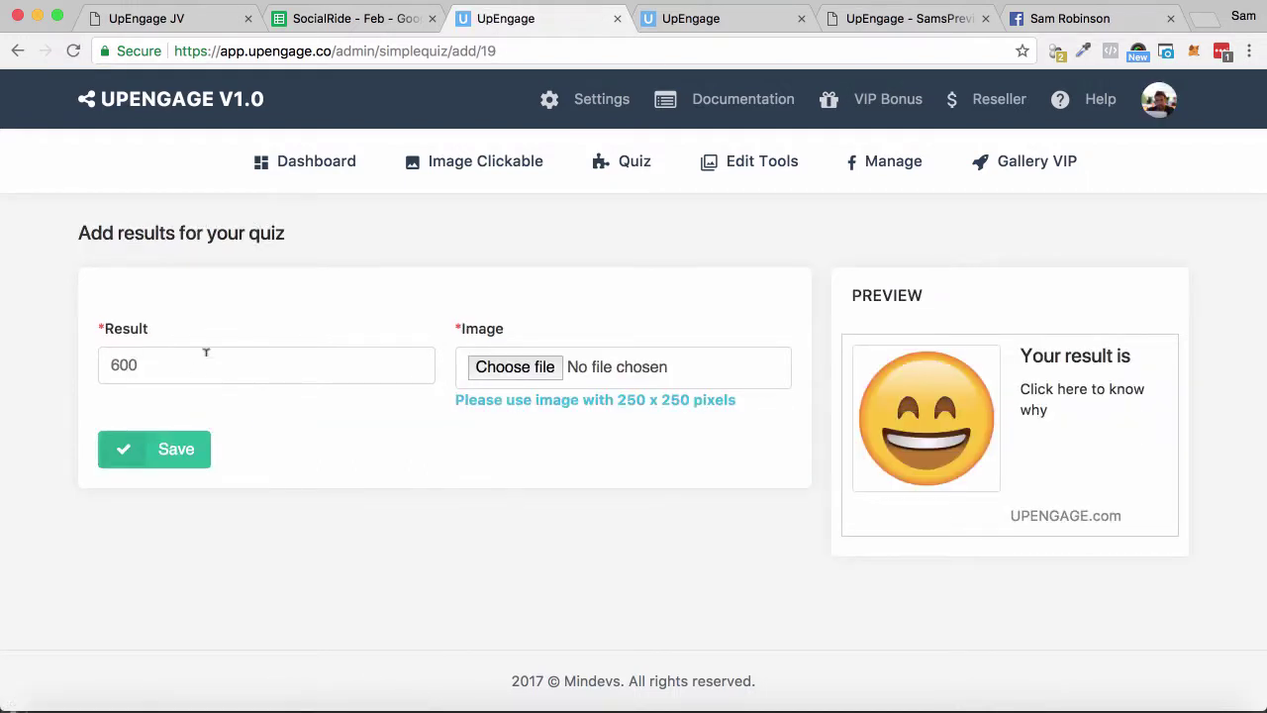
# Enter 'Cat' as the first result without an image, then view the earlier test tab
pyautogui.click(169, 360)
pyautogui.write('Cat')
pyautogui.click(498, 371)
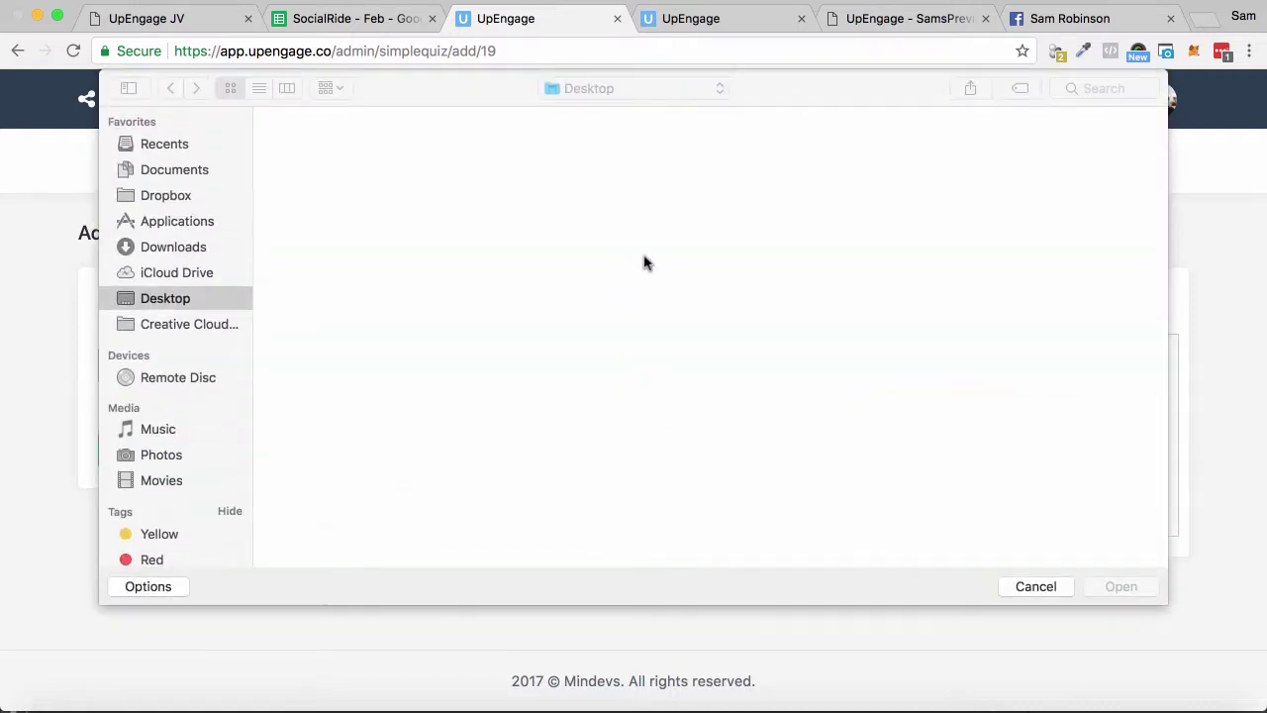
pyautogui.click(1038, 588)
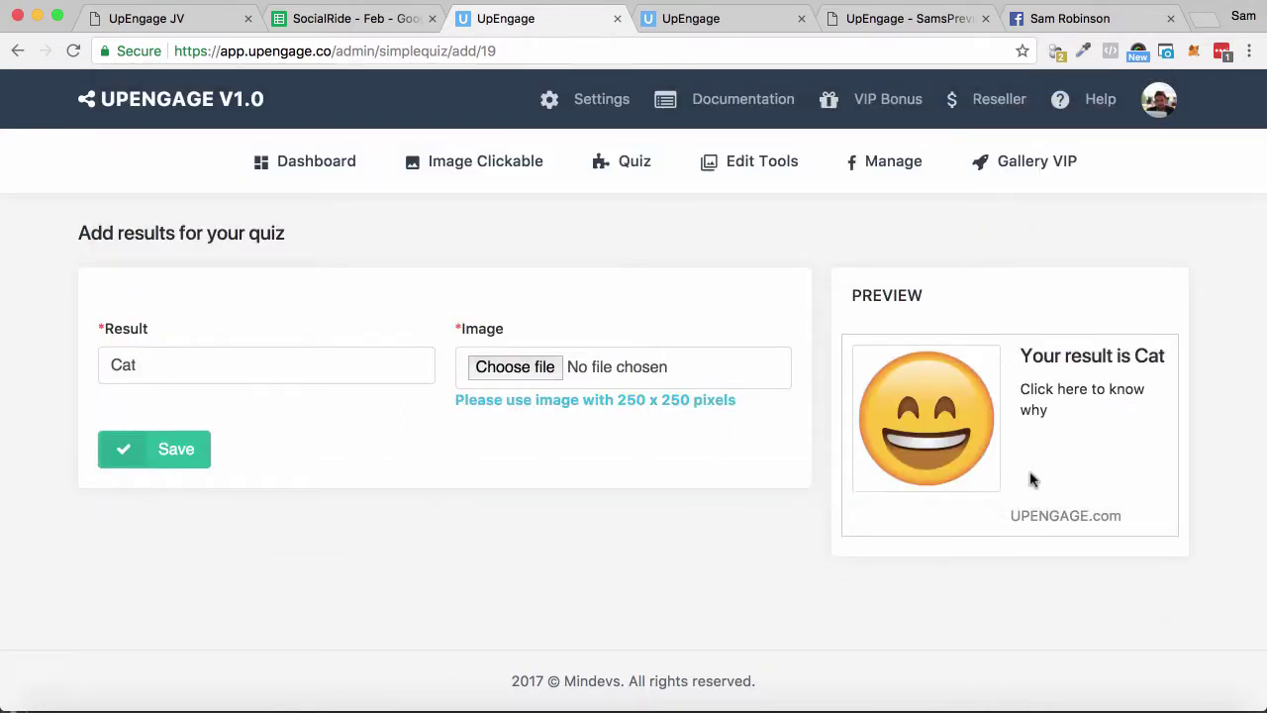
pyautogui.click(756, 28)
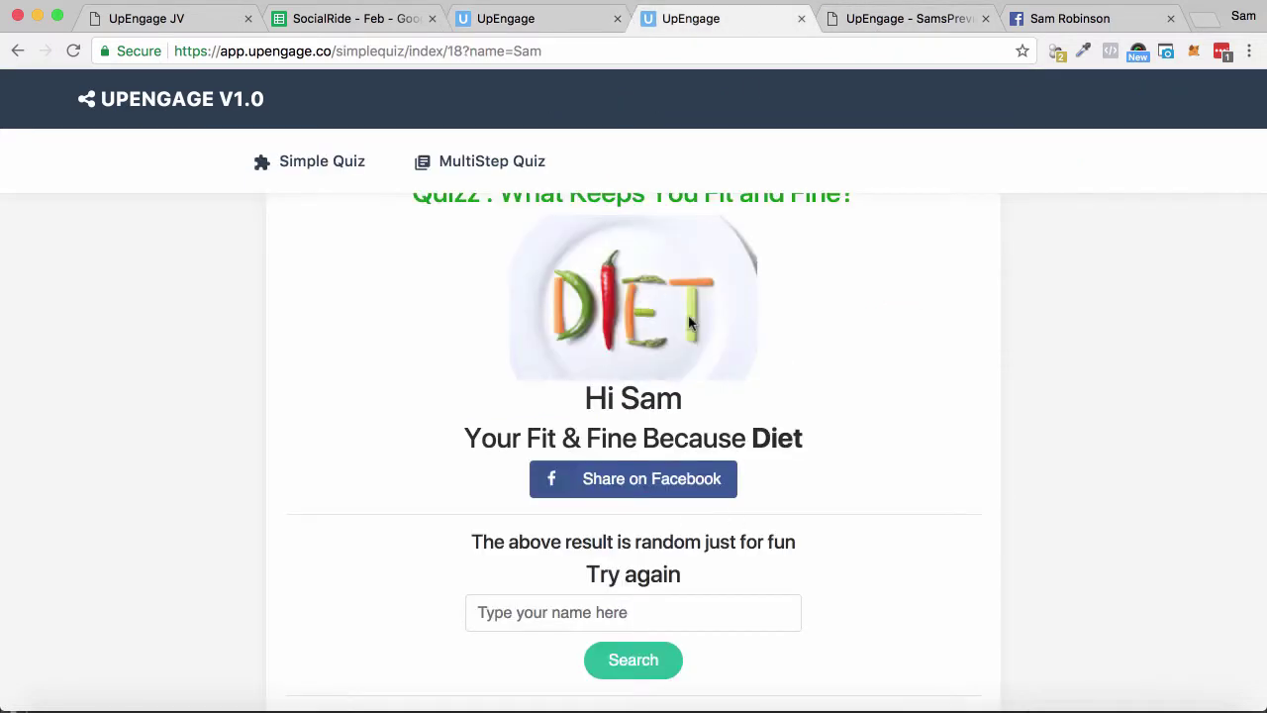
pyautogui.scroll(3, 706, 299)
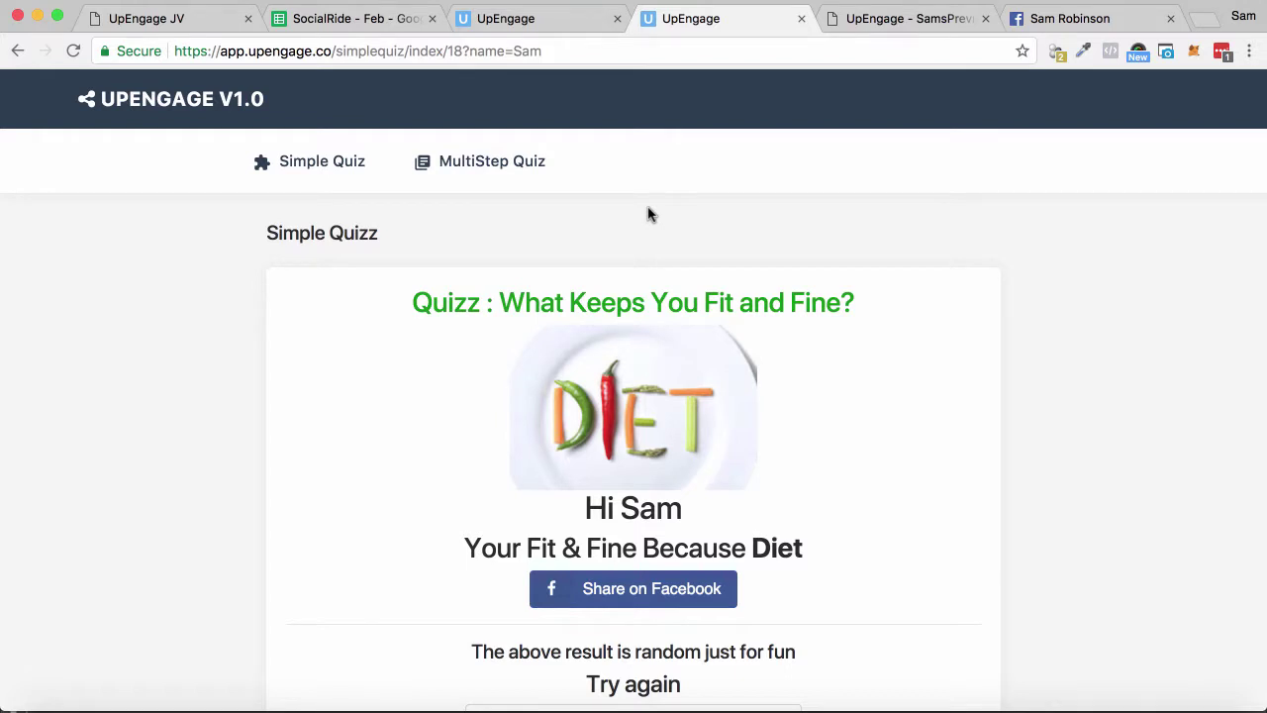
pyautogui.click(544, 26)
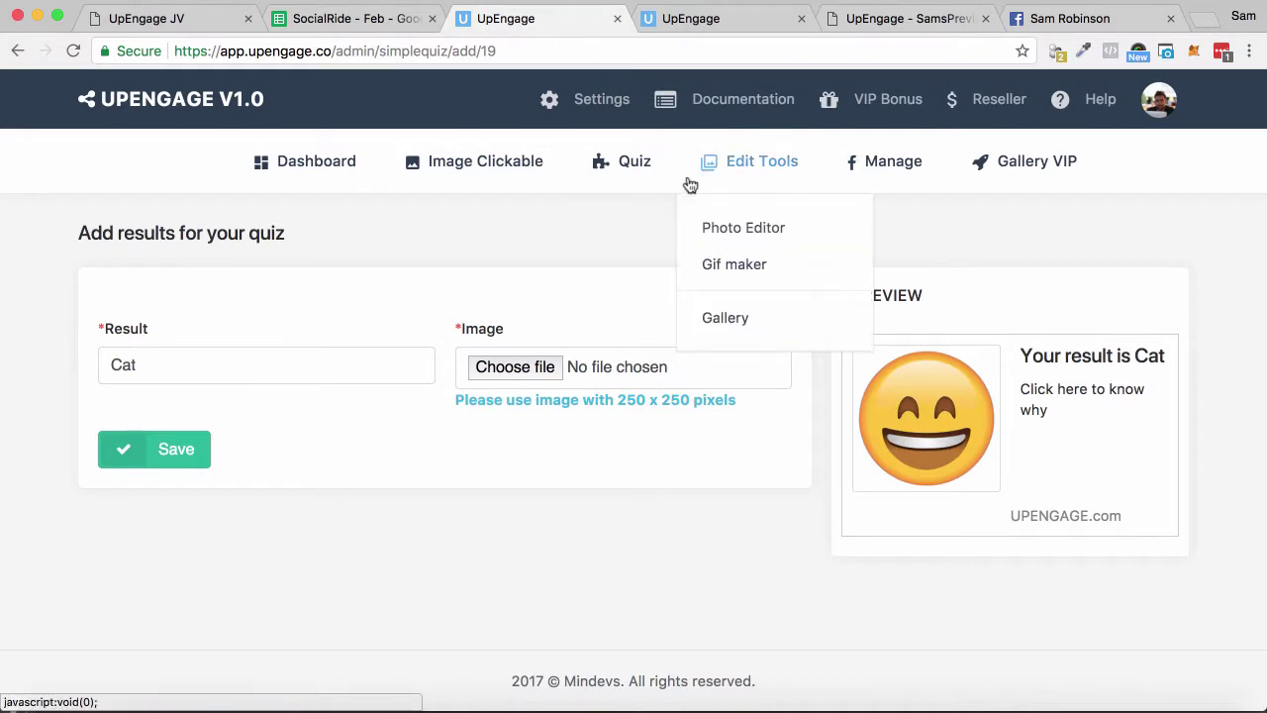